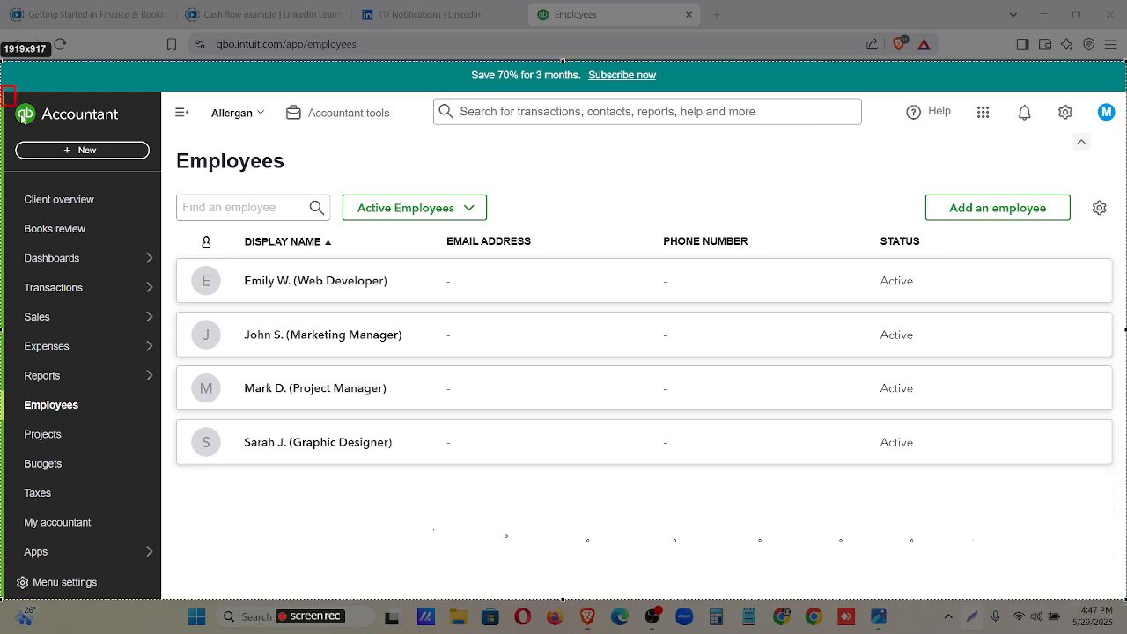
Outline the Employees entry, employee rows, status and name columns, Add an employee, status filter and search box in red, discarding the capture
{"action": "mouse_move", "coordinate": [5, 389]}
{"action": "left_mouse_down"}
{"action": "mouse_move", "coordinate": [88, 421]}
{"action": "mouse_move", "coordinate": [145, 426]}
{"action": "left_mouse_up"}
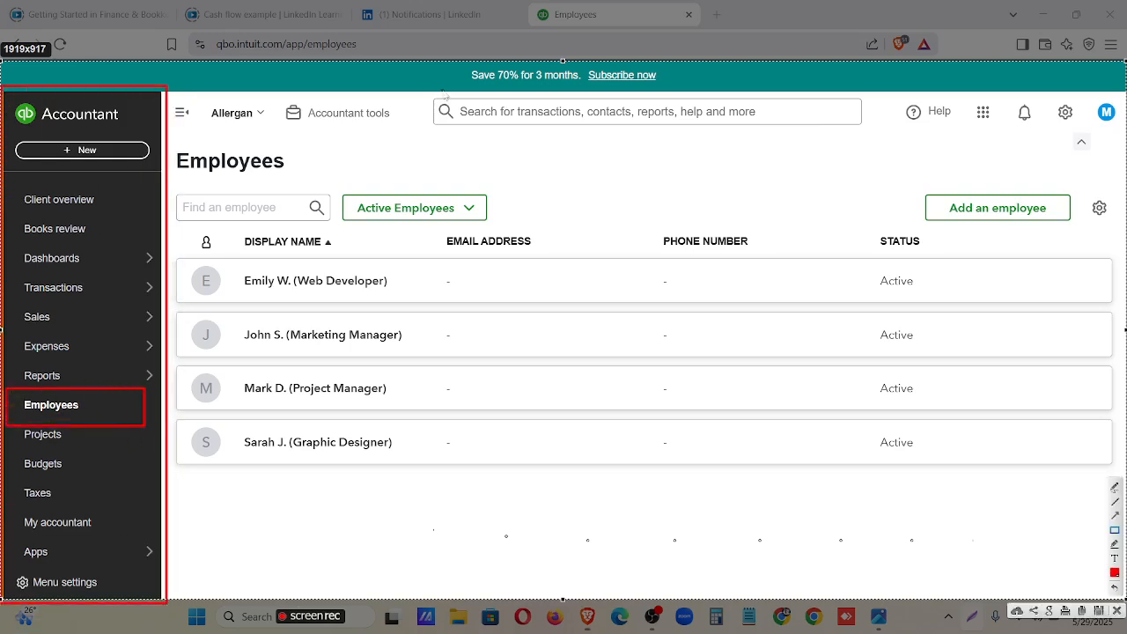
{"action": "mouse_move", "coordinate": [178, 262]}
{"action": "left_mouse_down"}
{"action": "mouse_move", "coordinate": [872, 568]}
{"action": "mouse_move", "coordinate": [1117, 519]}
{"action": "mouse_move", "coordinate": [1123, 463]}
{"action": "left_mouse_up"}
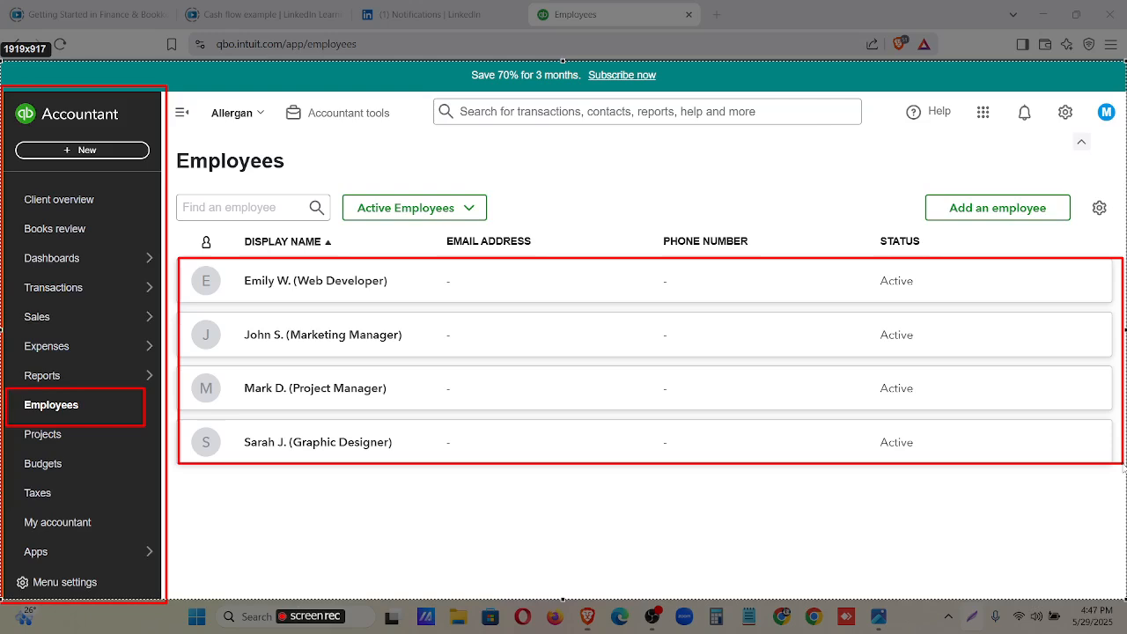
{"action": "left_click_drag", "start_coordinate": [859, 265], "coordinate": [952, 459]}
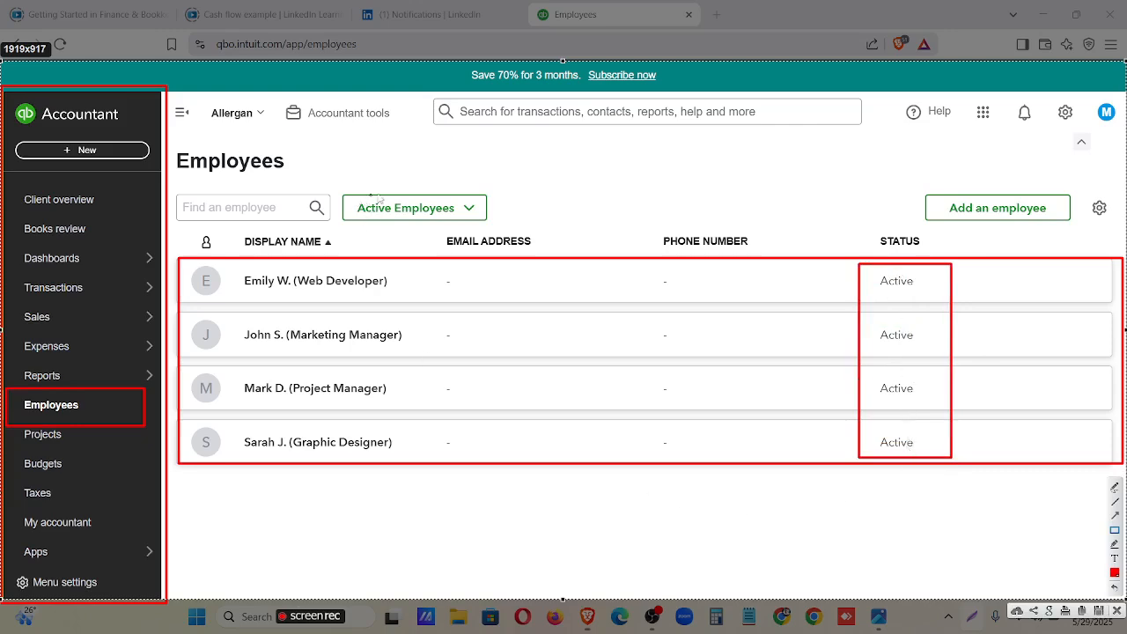
{"action": "mouse_move", "coordinate": [931, 179]}
{"action": "left_mouse_down"}
{"action": "mouse_move", "coordinate": [994, 225]}
{"action": "mouse_move", "coordinate": [1061, 234]}
{"action": "left_mouse_up"}
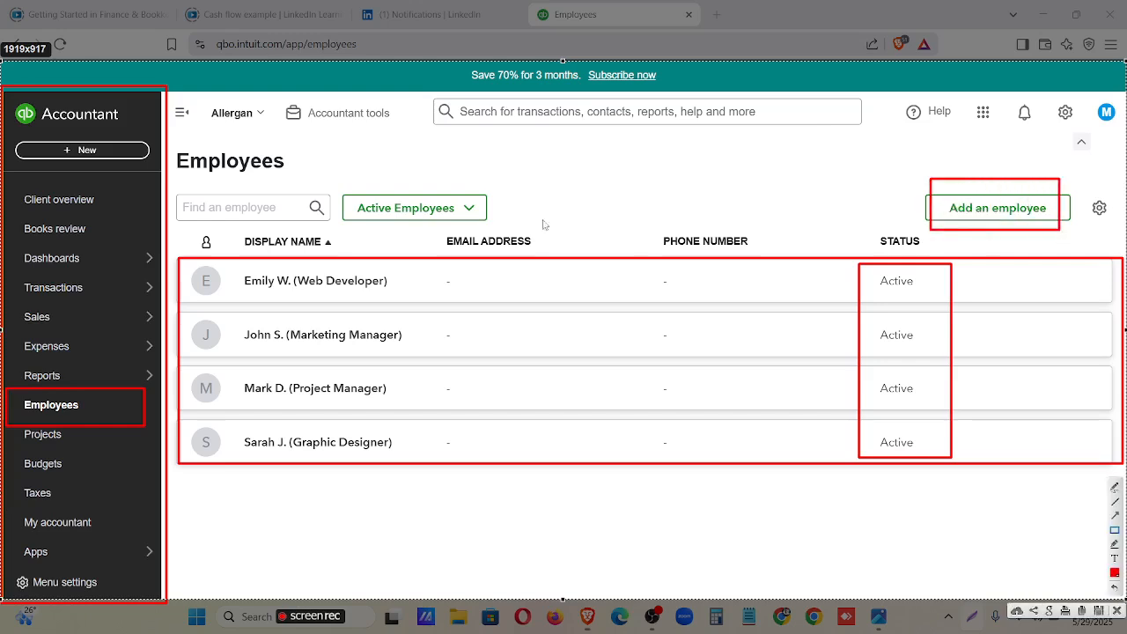
{"action": "mouse_move", "coordinate": [338, 181]}
{"action": "left_mouse_down"}
{"action": "mouse_move", "coordinate": [534, 234]}
{"action": "mouse_move", "coordinate": [511, 225]}
{"action": "left_mouse_up"}
{"action": "mouse_move", "coordinate": [175, 189]}
{"action": "left_mouse_down"}
{"action": "mouse_move", "coordinate": [339, 234]}
{"action": "mouse_move", "coordinate": [332, 224]}
{"action": "left_mouse_up"}
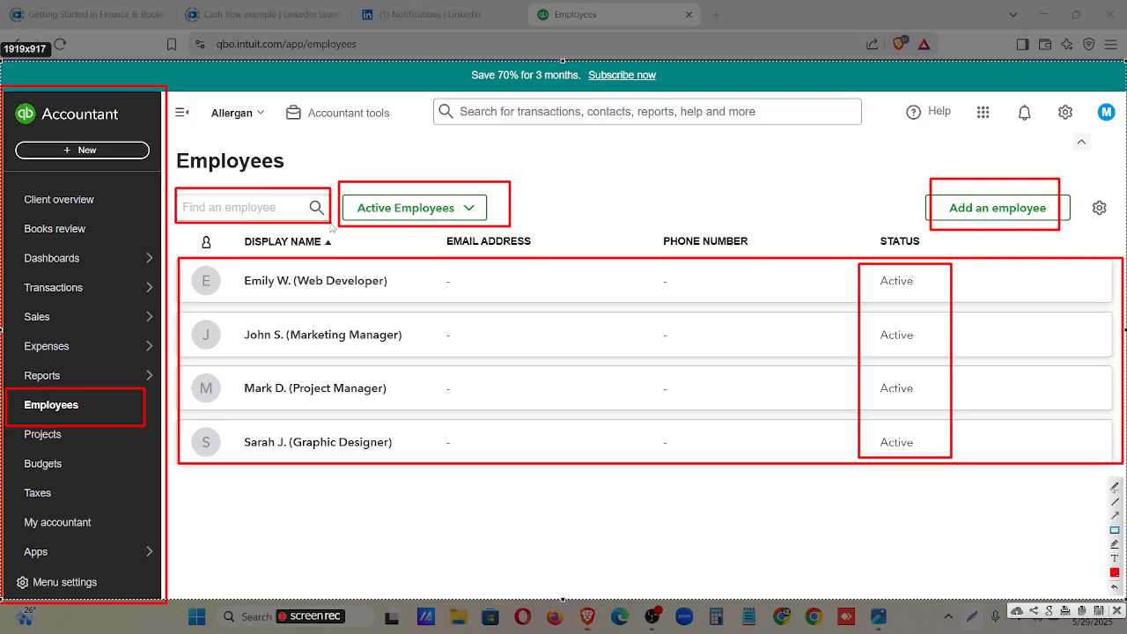
{"action": "mouse_move", "coordinate": [236, 231]}
{"action": "left_mouse_down"}
{"action": "mouse_move", "coordinate": [331, 258]}
{"action": "mouse_move", "coordinate": [410, 479]}
{"action": "left_mouse_up"}
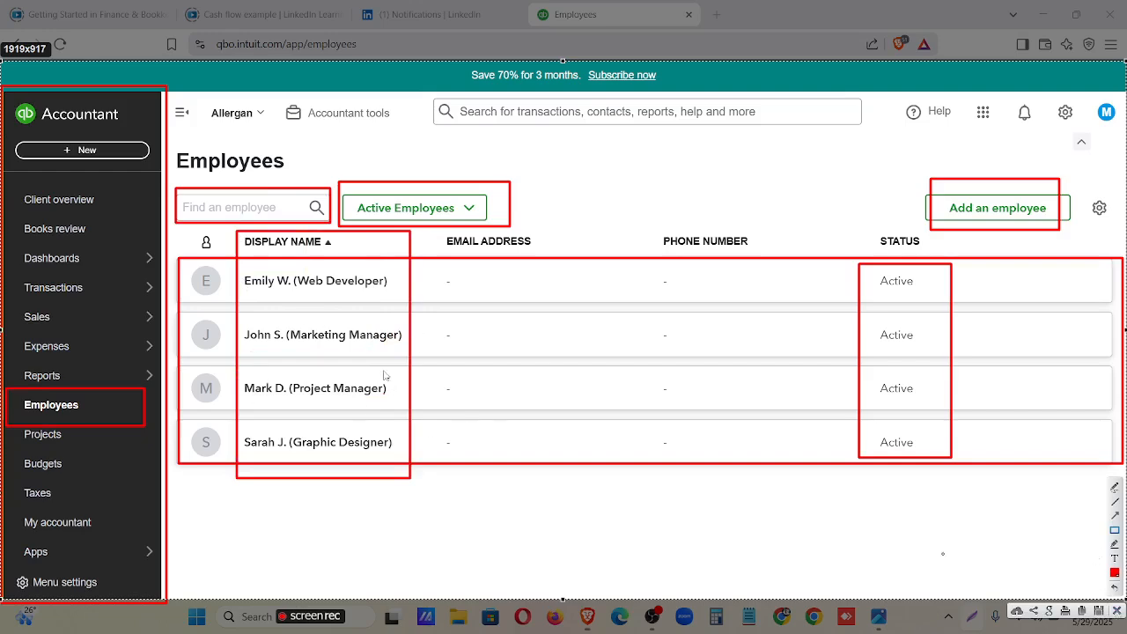
{"action": "left_click", "coordinate": [1117, 609]}
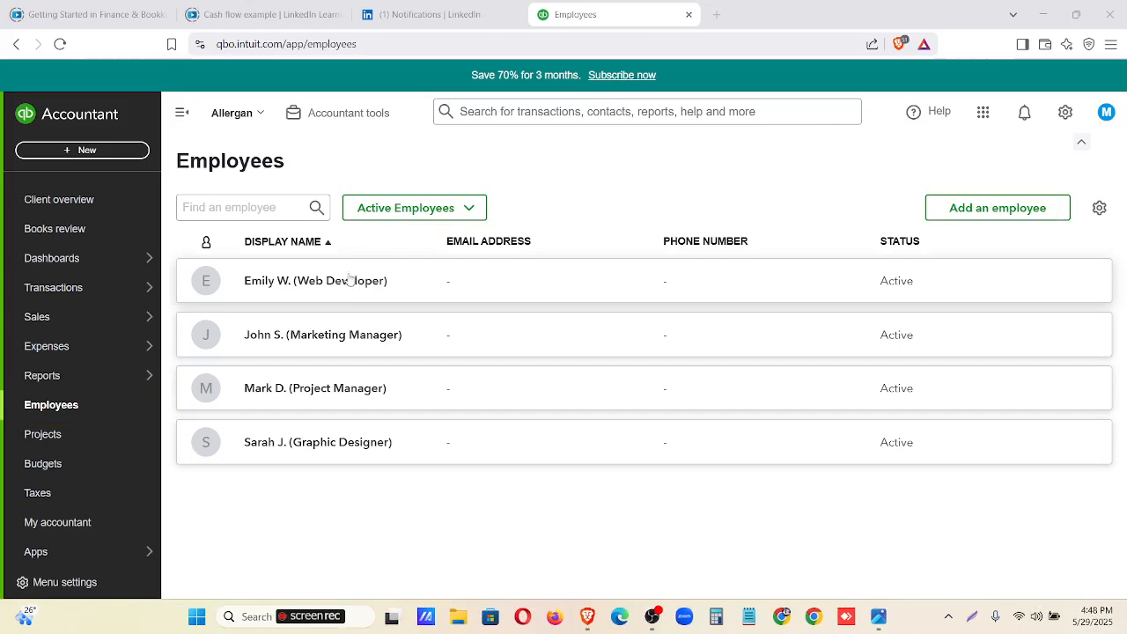
Open the project manager's employee profile and examine the personal info, employment details and emergency contact sections
{"action": "left_click", "coordinate": [345, 387]}
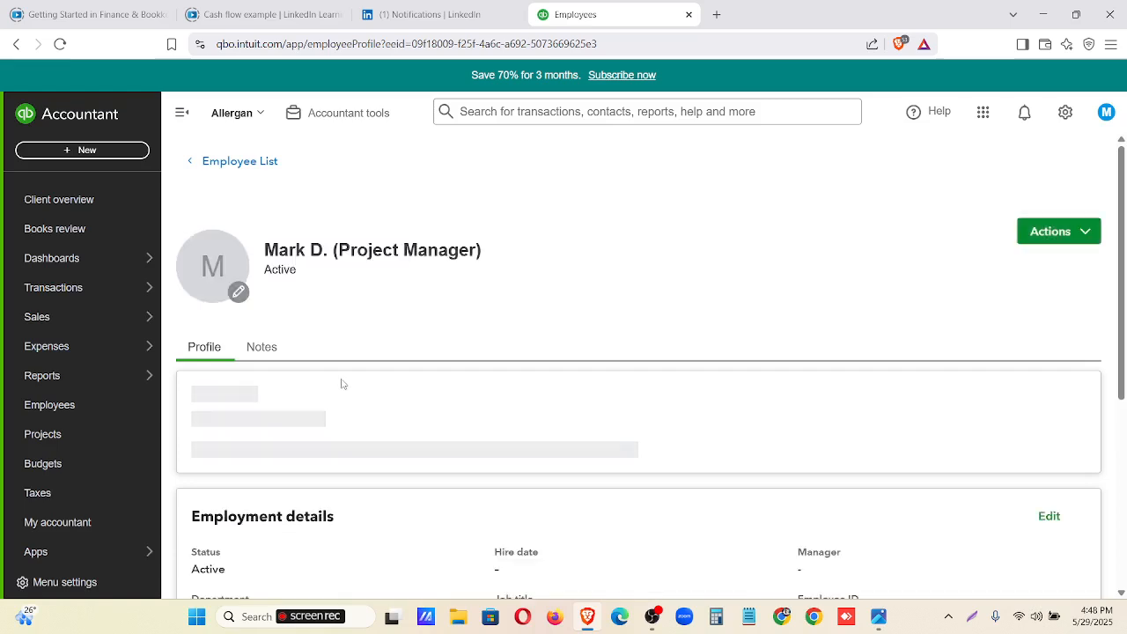
{"action": "scroll", "coordinate": [573, 399], "scroll_direction": "down", "scroll_amount": 1}
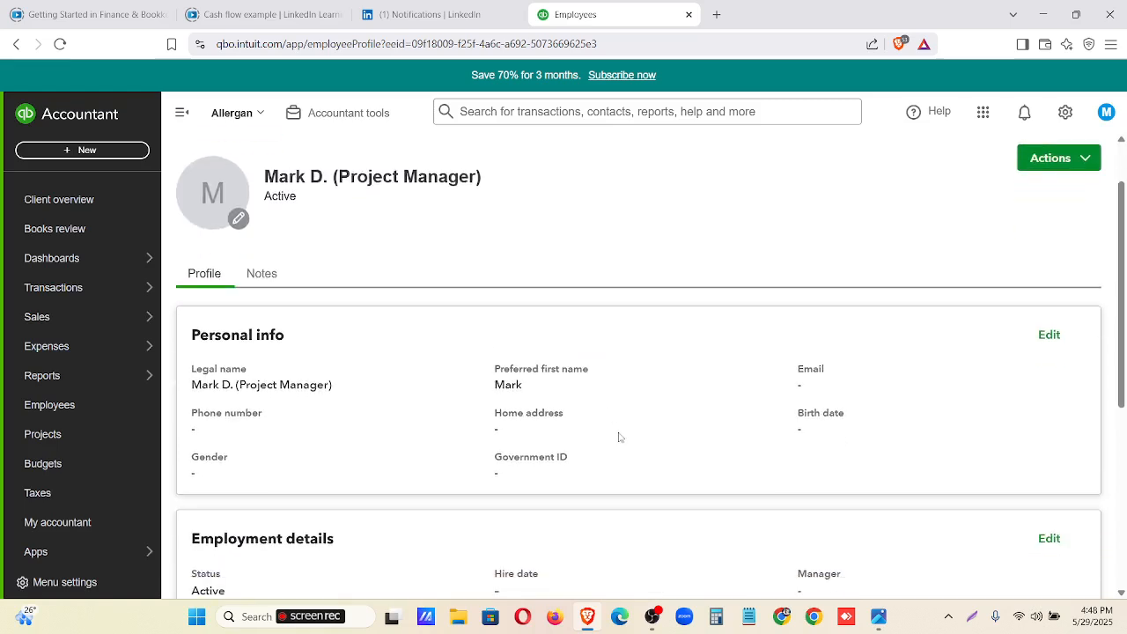
{"action": "scroll", "coordinate": [617, 437], "scroll_direction": "down", "scroll_amount": 2}
{"action": "scroll", "coordinate": [195, 406], "scroll_direction": "up", "scroll_amount": 3}
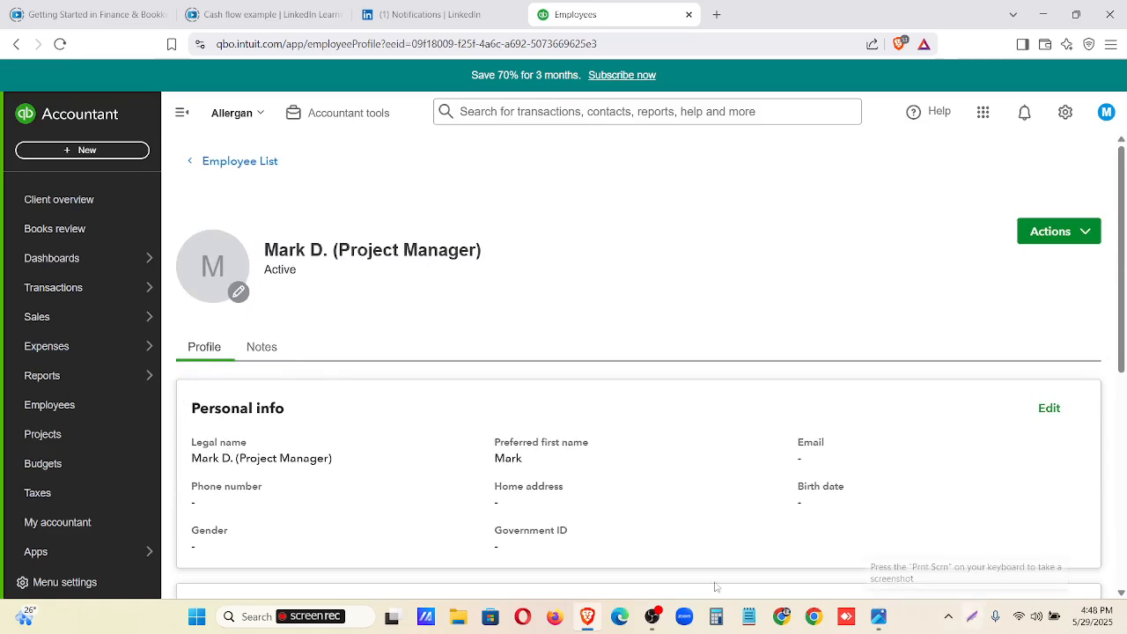
{"action": "scroll", "coordinate": [264, 432], "scroll_direction": "down", "scroll_amount": 1}
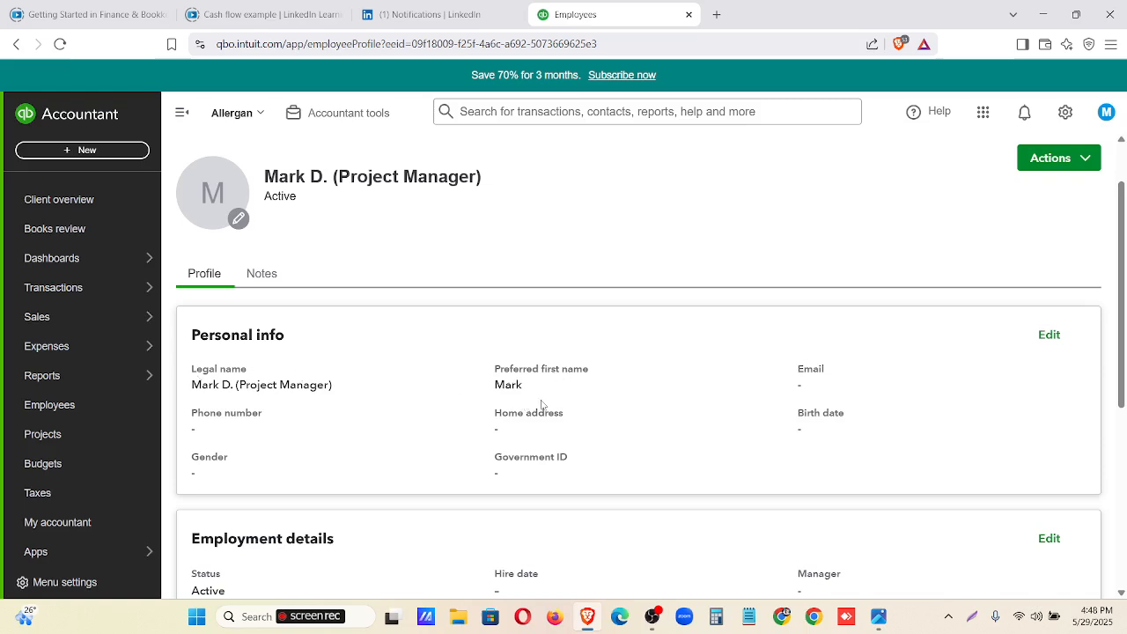
{"action": "scroll", "coordinate": [441, 421], "scroll_direction": "down", "scroll_amount": 2}
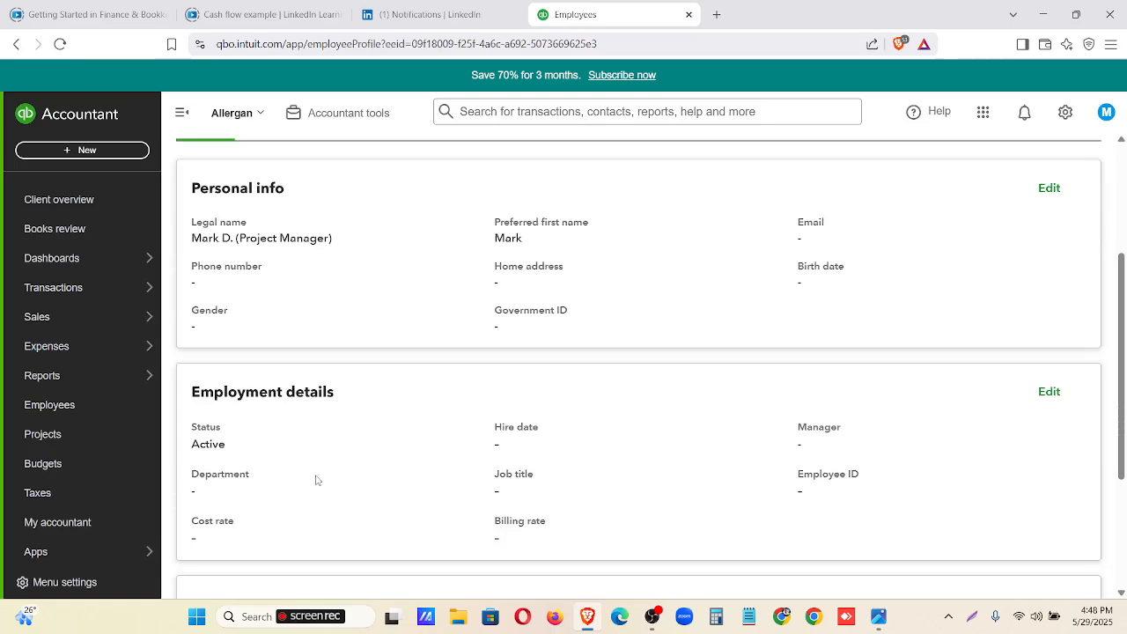
{"action": "scroll", "coordinate": [766, 441], "scroll_direction": "down", "scroll_amount": 3}
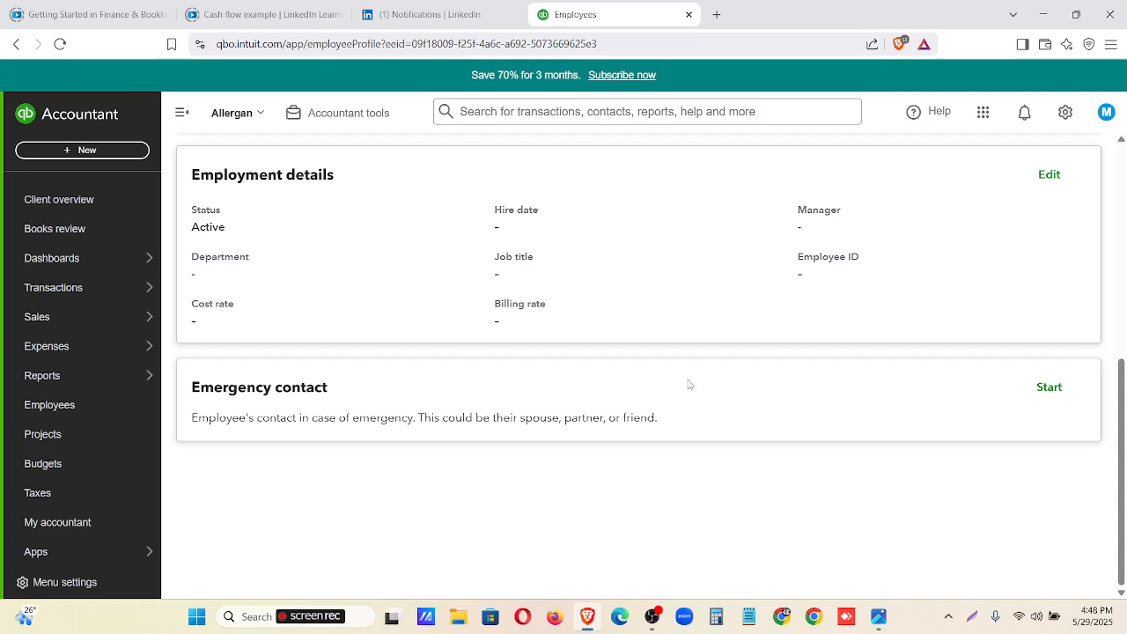
{"action": "scroll", "coordinate": [670, 370], "scroll_direction": "up", "scroll_amount": 2}
{"action": "scroll", "coordinate": [764, 305], "scroll_direction": "up", "scroll_amount": 3}
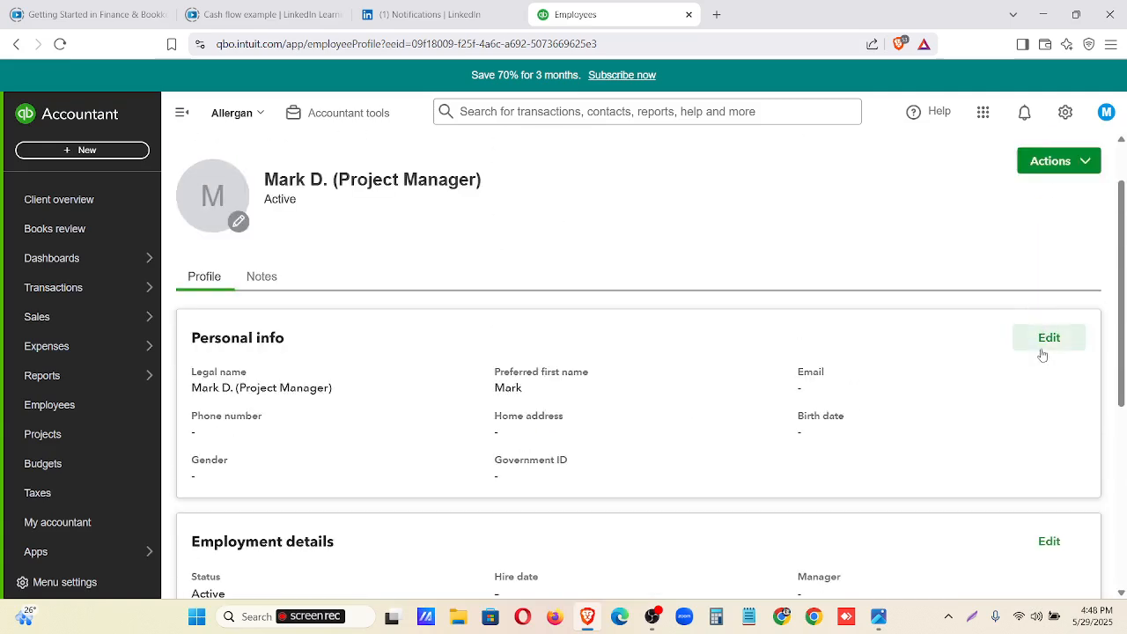
{"action": "scroll", "coordinate": [1057, 354], "scroll_direction": "down", "scroll_amount": 1}
{"action": "scroll", "coordinate": [1062, 351], "scroll_direction": "down", "scroll_amount": 2}
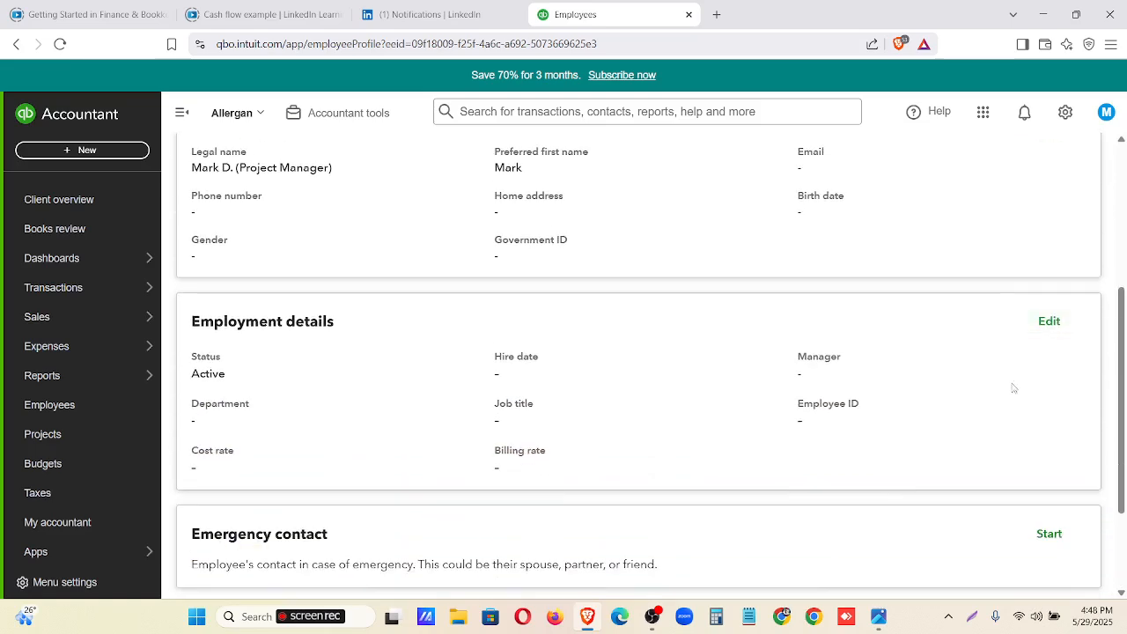
{"action": "scroll", "coordinate": [1021, 375], "scroll_direction": "down", "scroll_amount": 1}
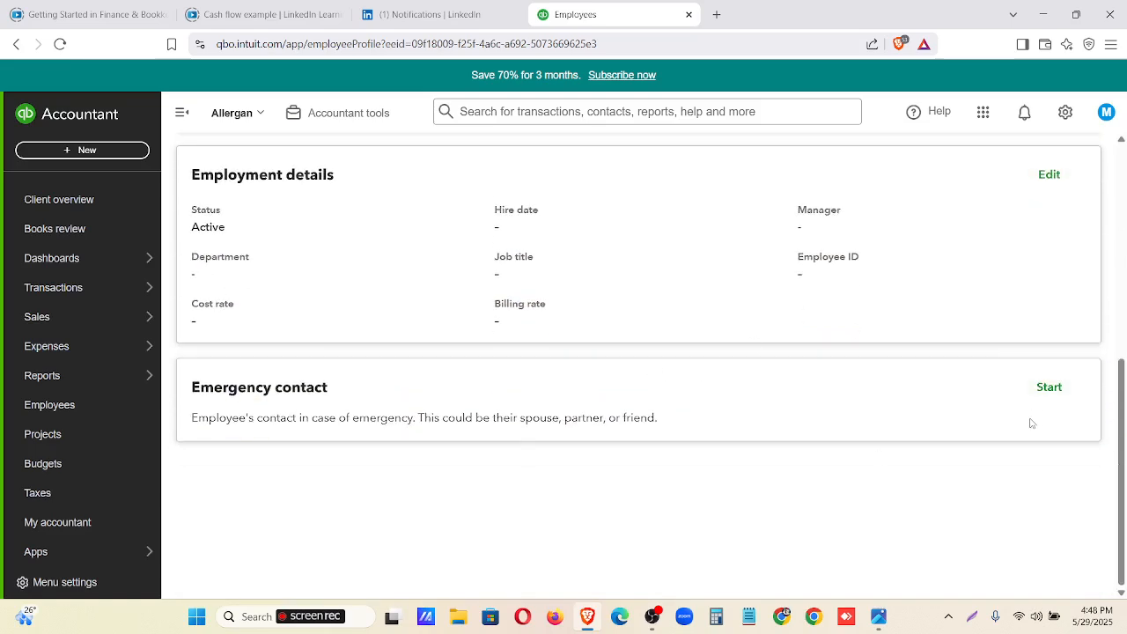
{"action": "scroll", "coordinate": [344, 468], "scroll_direction": "up", "scroll_amount": 5}
View the employee's notes and inspect the form for adding notes, leaving it without saving
{"action": "left_click", "coordinate": [275, 352]}
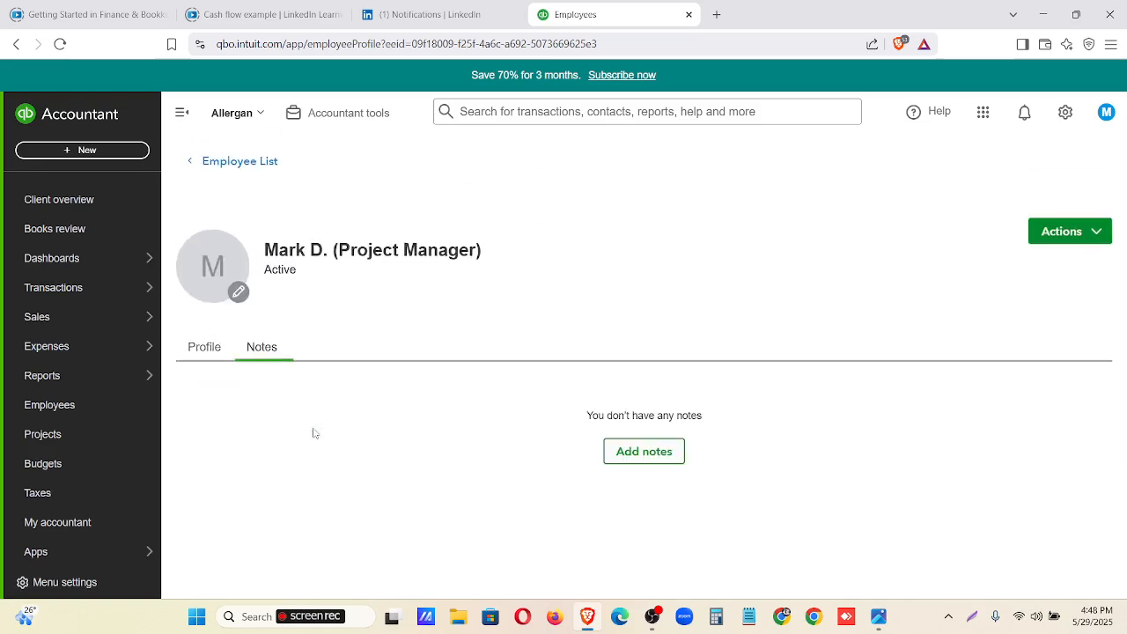
{"action": "left_click", "coordinate": [659, 454]}
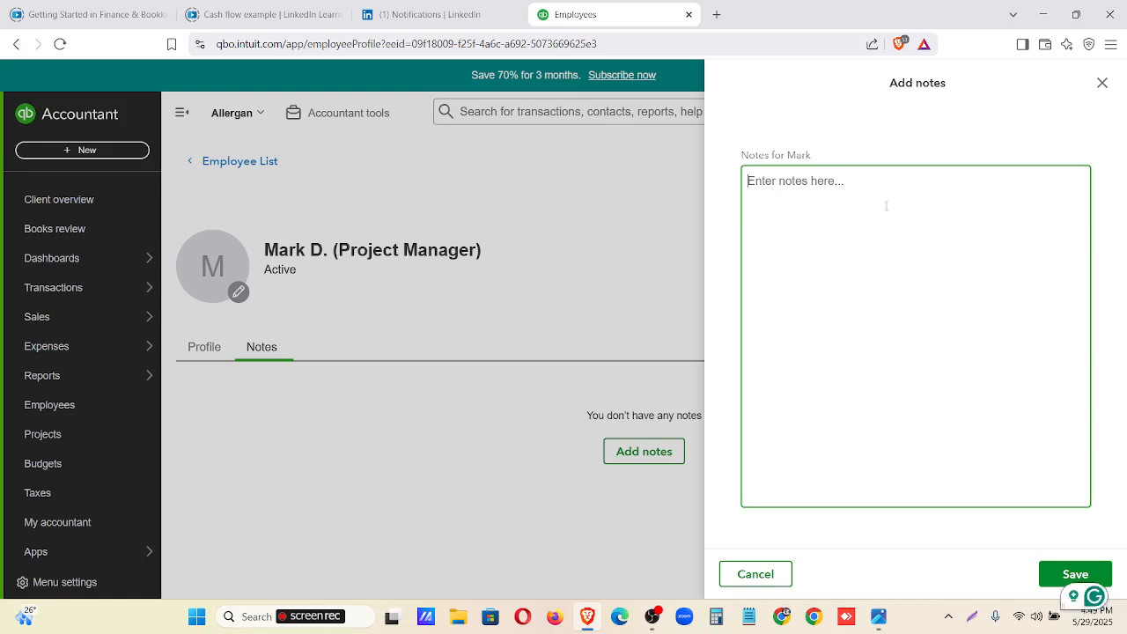
{"action": "left_click", "coordinate": [1101, 83]}
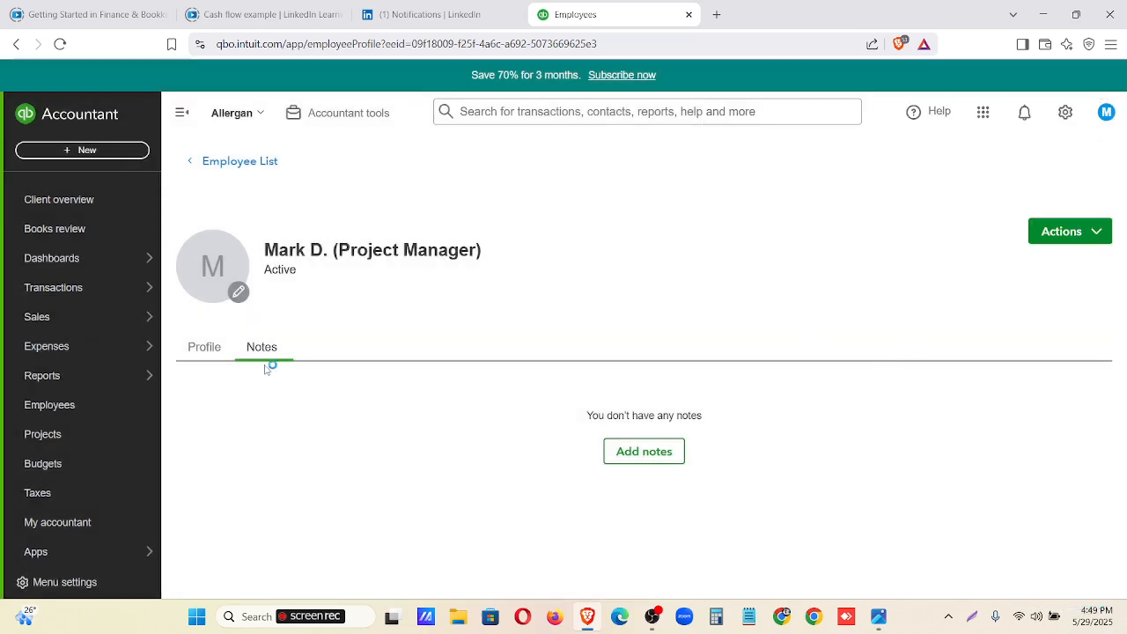
Return to the employee's profile details and check the profile picture upload requirements, closing the dialog without uploading
{"action": "left_click", "coordinate": [204, 349]}
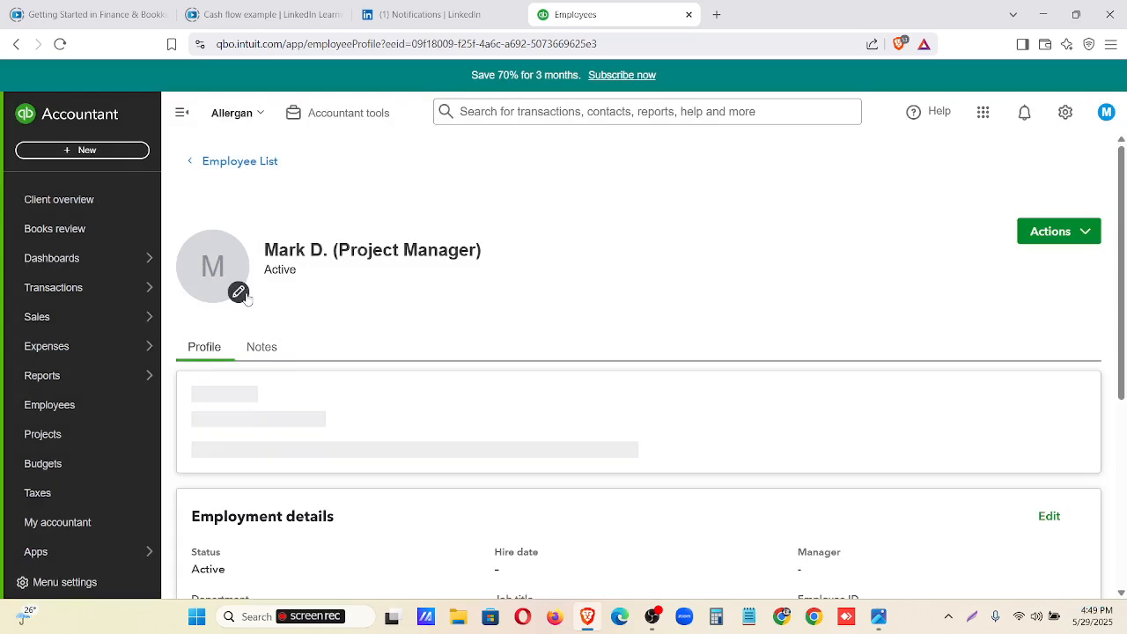
{"action": "left_click", "coordinate": [239, 294]}
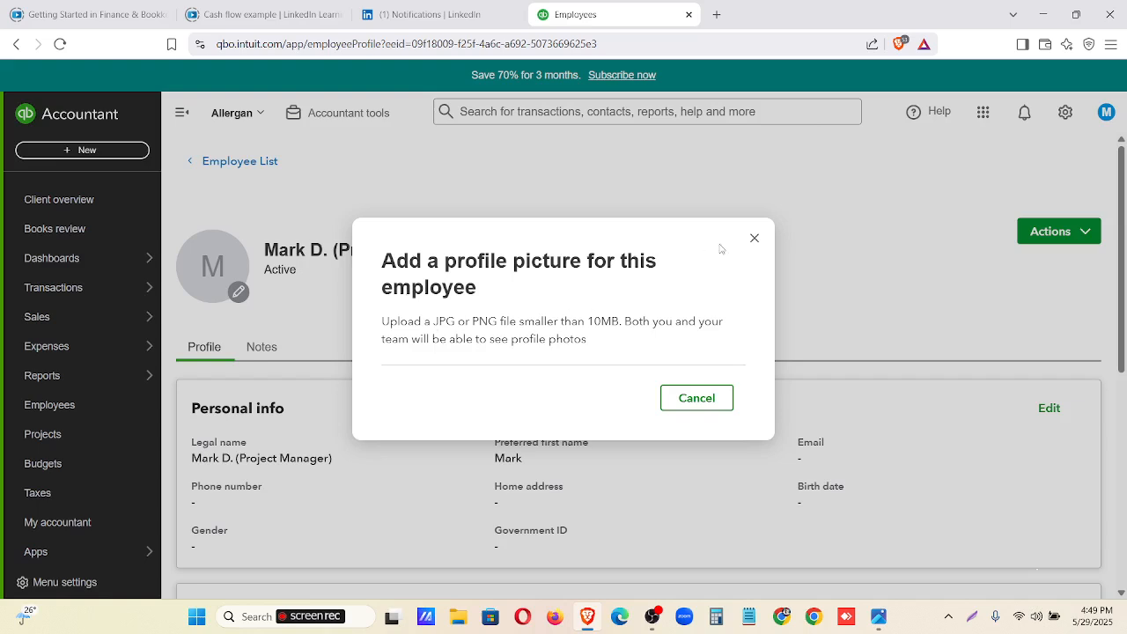
{"action": "left_click", "coordinate": [754, 239]}
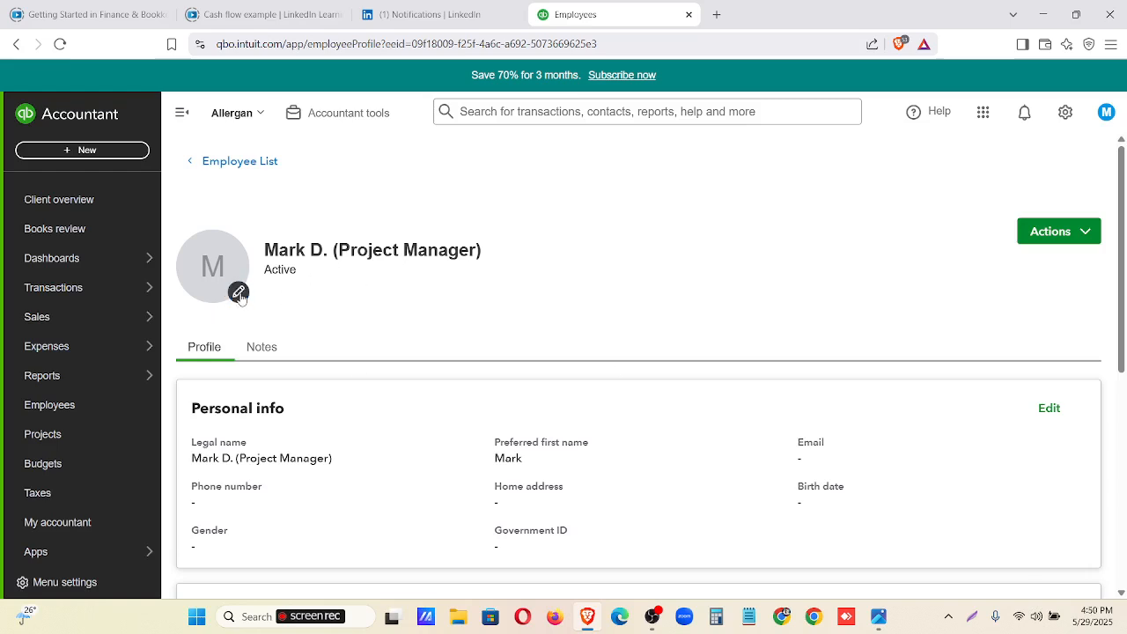
Open the employee's status change form and examine the status options and job detail fields, closing it without saving
{"action": "left_click", "coordinate": [1093, 234]}
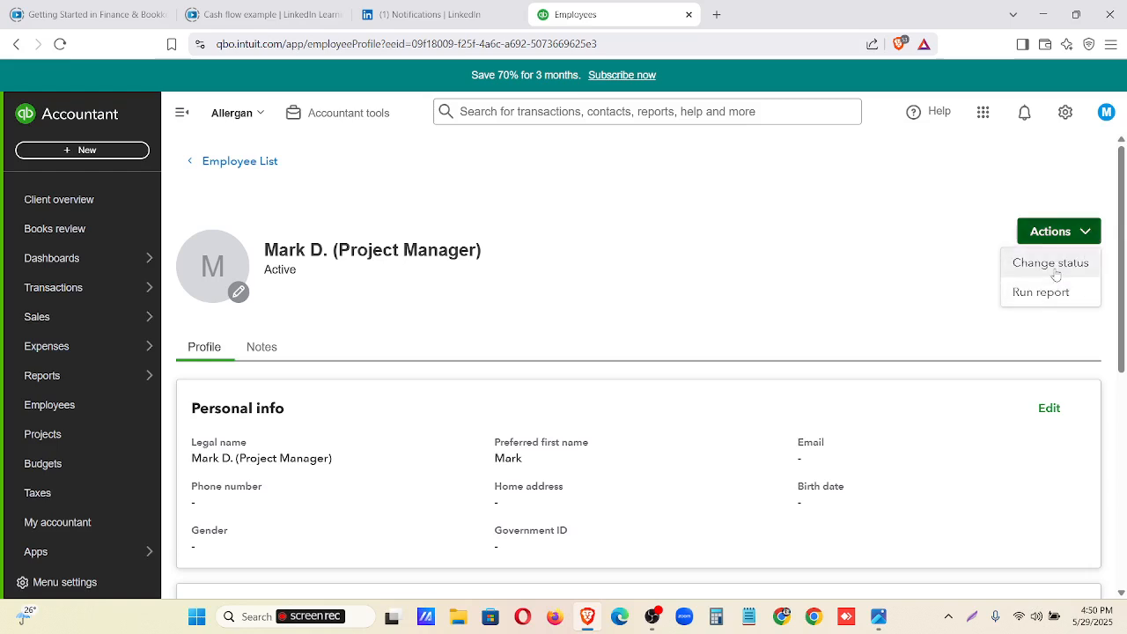
{"action": "left_click", "coordinate": [1056, 264]}
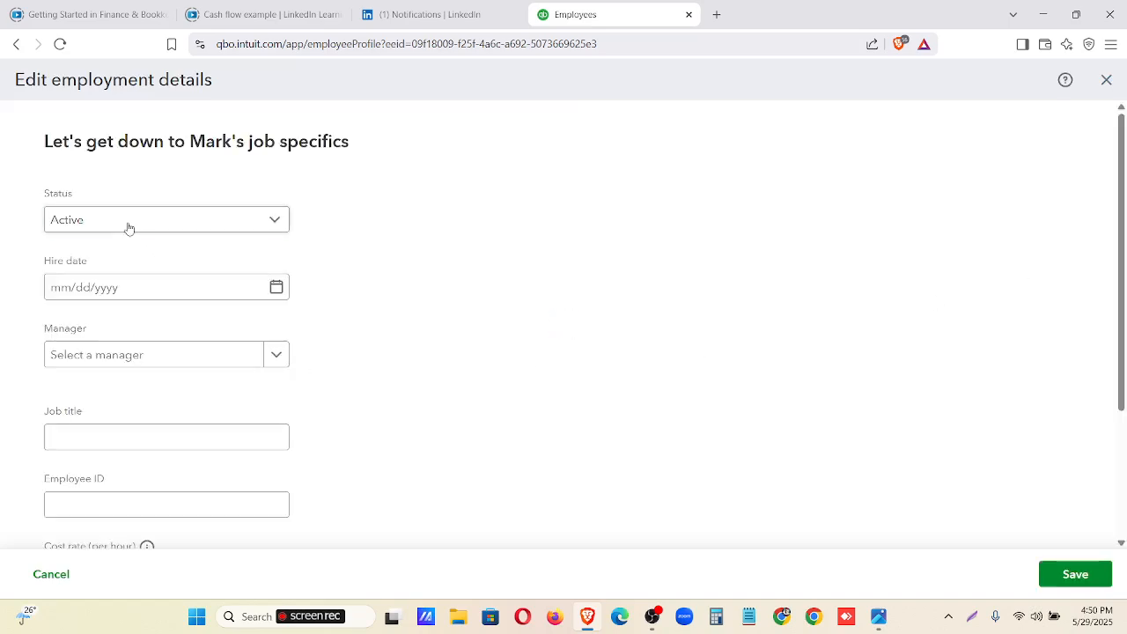
{"action": "left_click", "coordinate": [128, 229]}
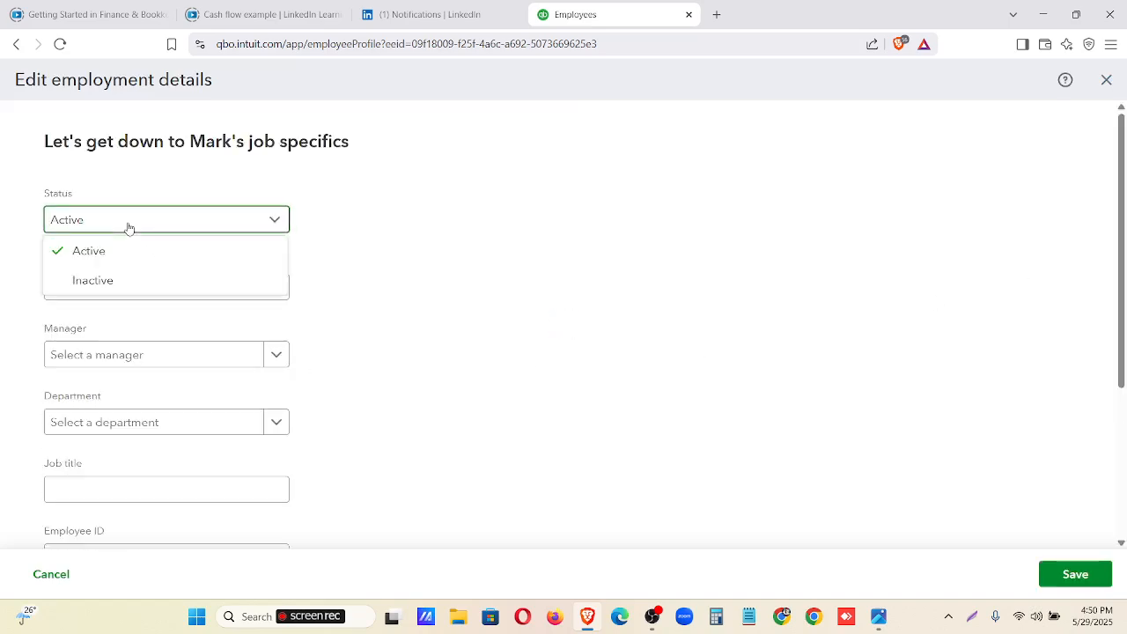
{"action": "left_click", "coordinate": [427, 315]}
{"action": "scroll", "coordinate": [106, 323], "scroll_direction": "down", "scroll_amount": 3}
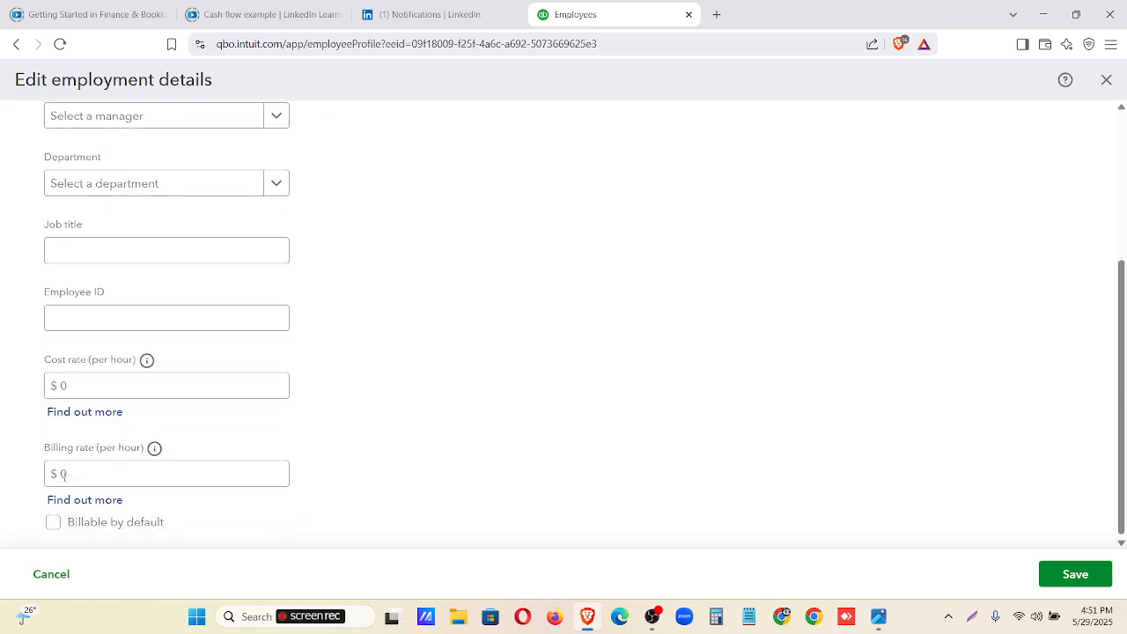
{"action": "scroll", "coordinate": [135, 467], "scroll_direction": "up", "scroll_amount": 3}
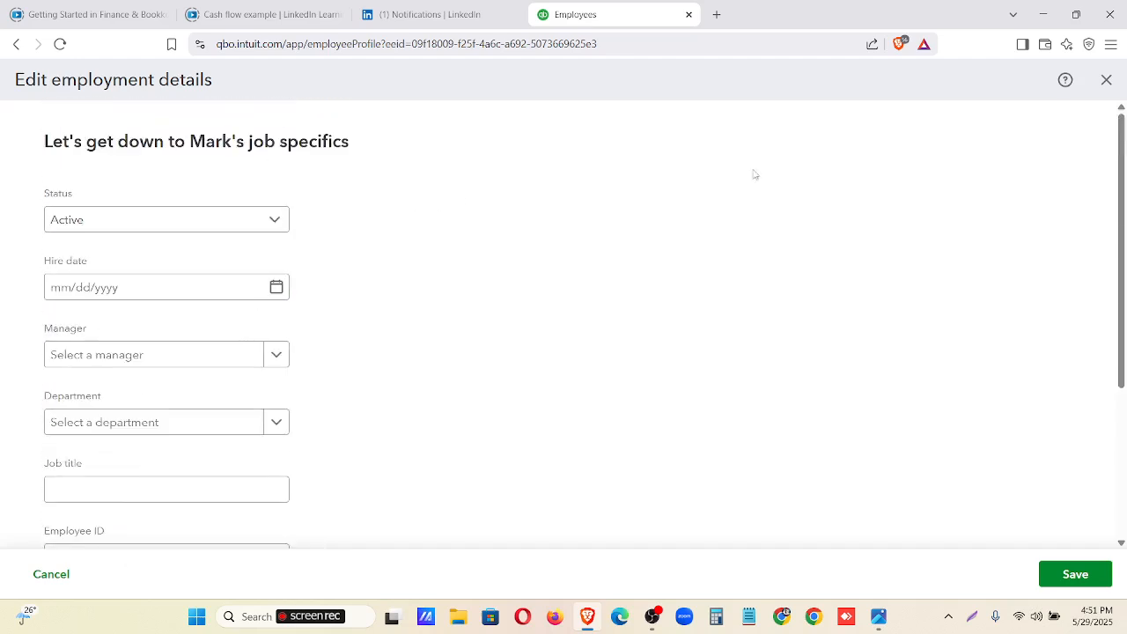
{"action": "left_click", "coordinate": [1106, 82]}
Run the Time Activities by Customer Detail report for this employee with the time activity date set to All Dates
{"action": "left_click", "coordinate": [1087, 231]}
{"action": "left_click", "coordinate": [1036, 292]}
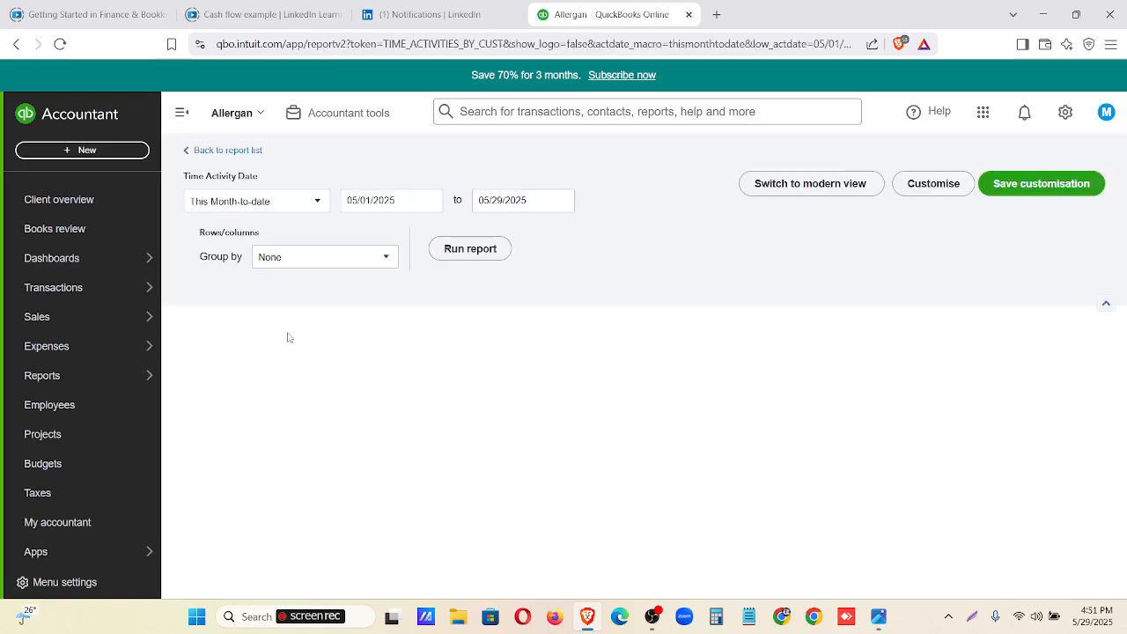
{"action": "left_click", "coordinate": [317, 203]}
{"action": "left_click", "coordinate": [282, 255]}
{"action": "left_click", "coordinate": [495, 280]}
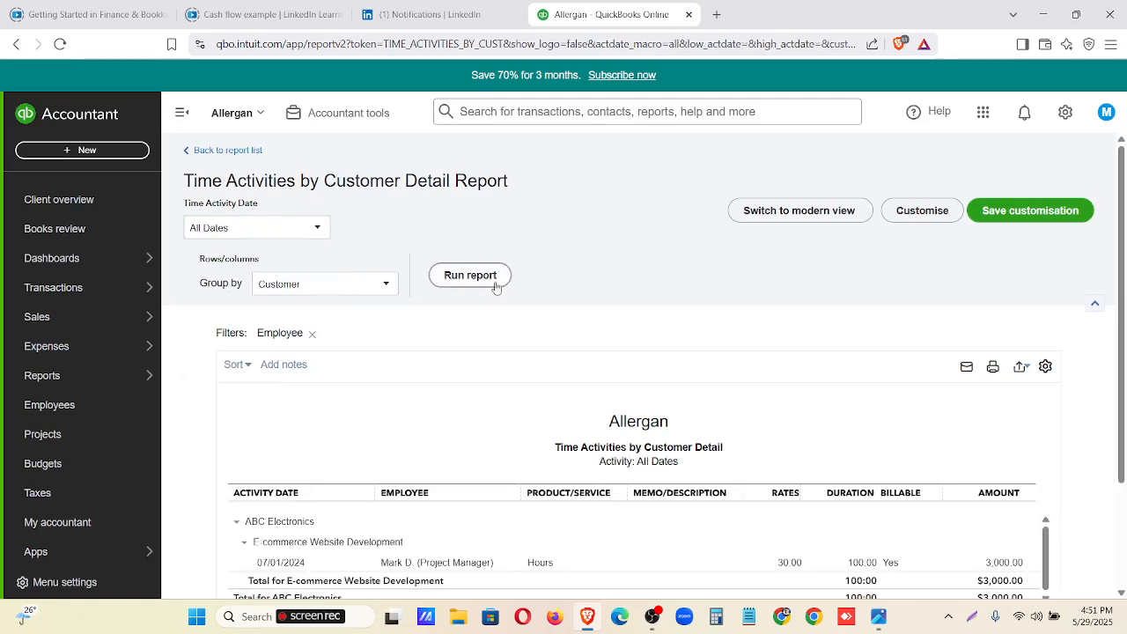
Examine the report's title, filter and time activity entries, including rates, duration, billable status and amounts
{"action": "scroll", "coordinate": [541, 317], "scroll_direction": "down", "scroll_amount": 3}
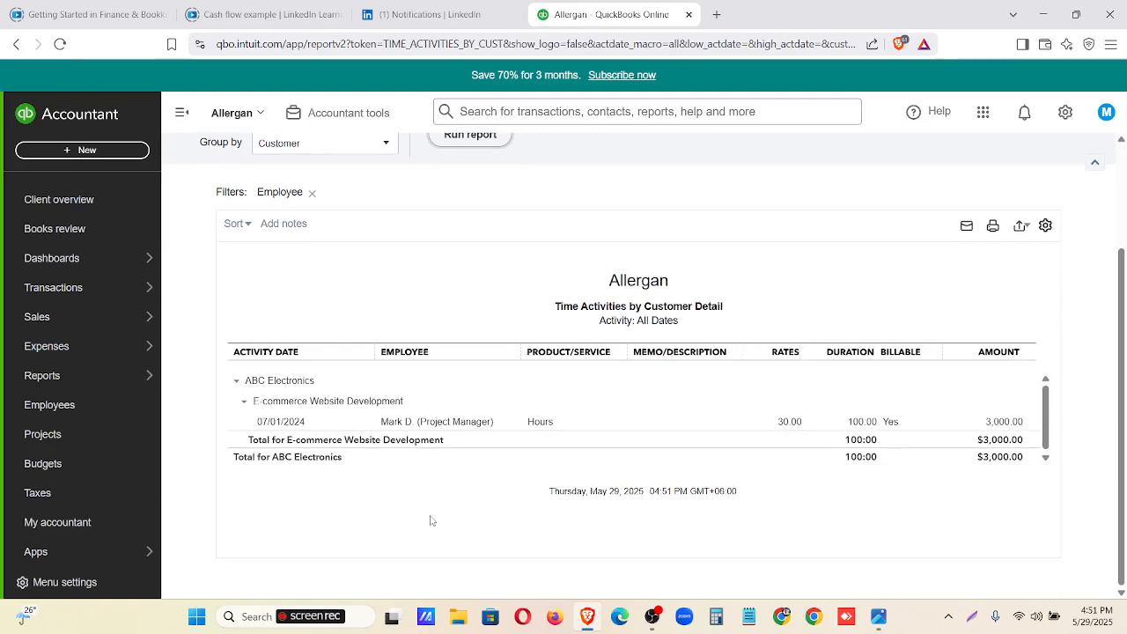
{"action": "scroll", "coordinate": [433, 536], "scroll_direction": "up", "scroll_amount": 1}
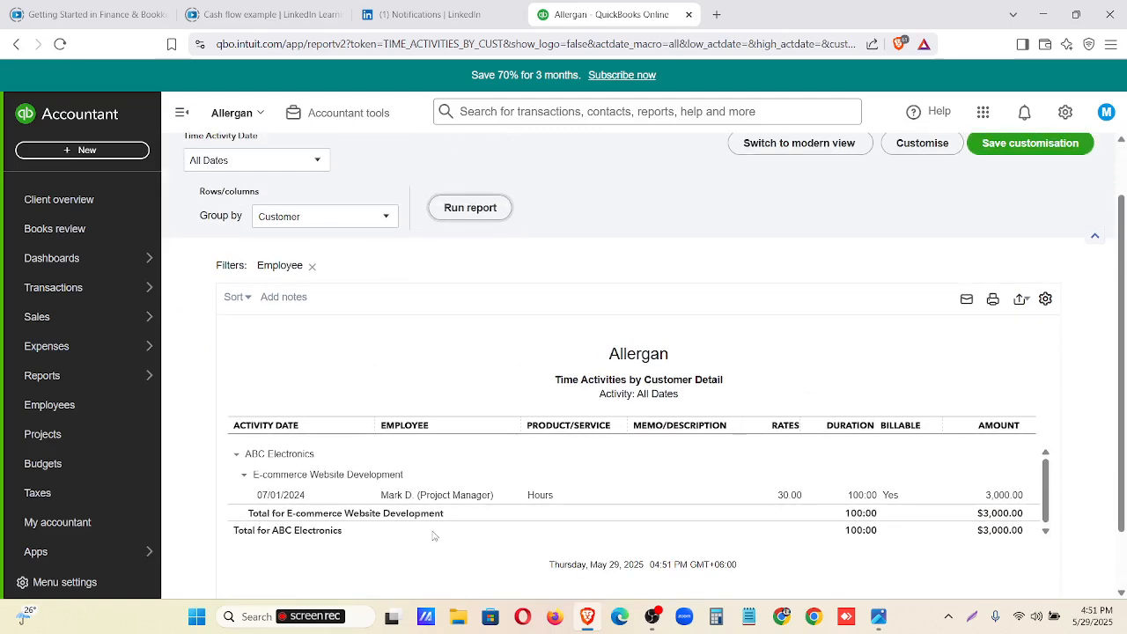
{"action": "scroll", "coordinate": [471, 259], "scroll_direction": "up", "scroll_amount": 1}
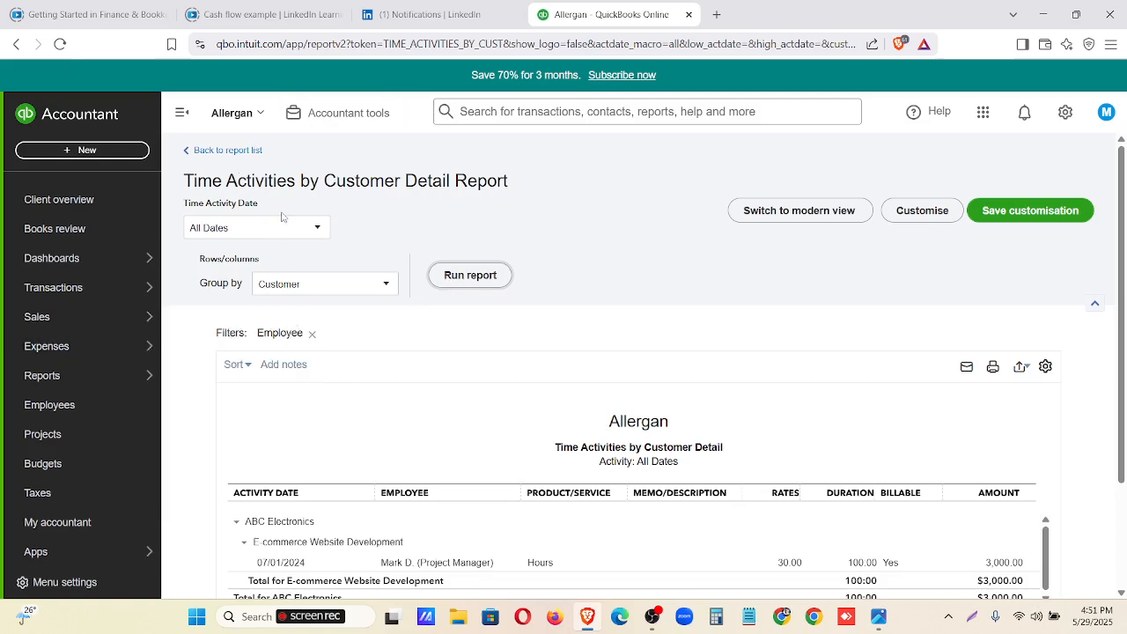
{"action": "left_click_drag", "start_coordinate": [185, 180], "coordinate": [518, 199]}
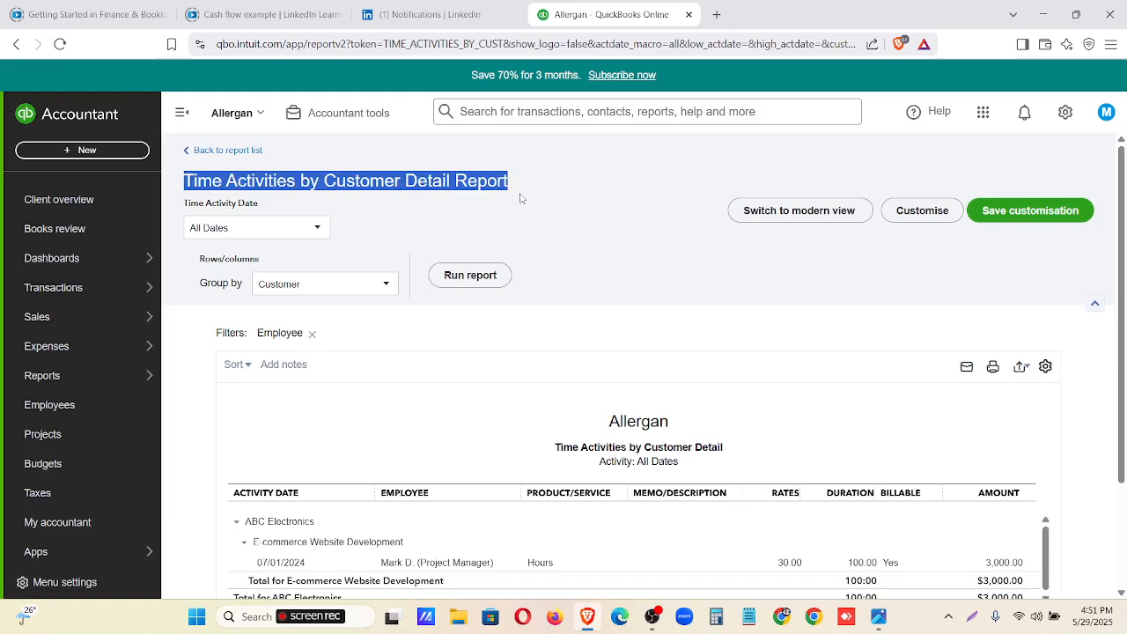
{"action": "left_click", "coordinate": [532, 244]}
{"action": "scroll", "coordinate": [811, 409], "scroll_direction": "down", "scroll_amount": 2}
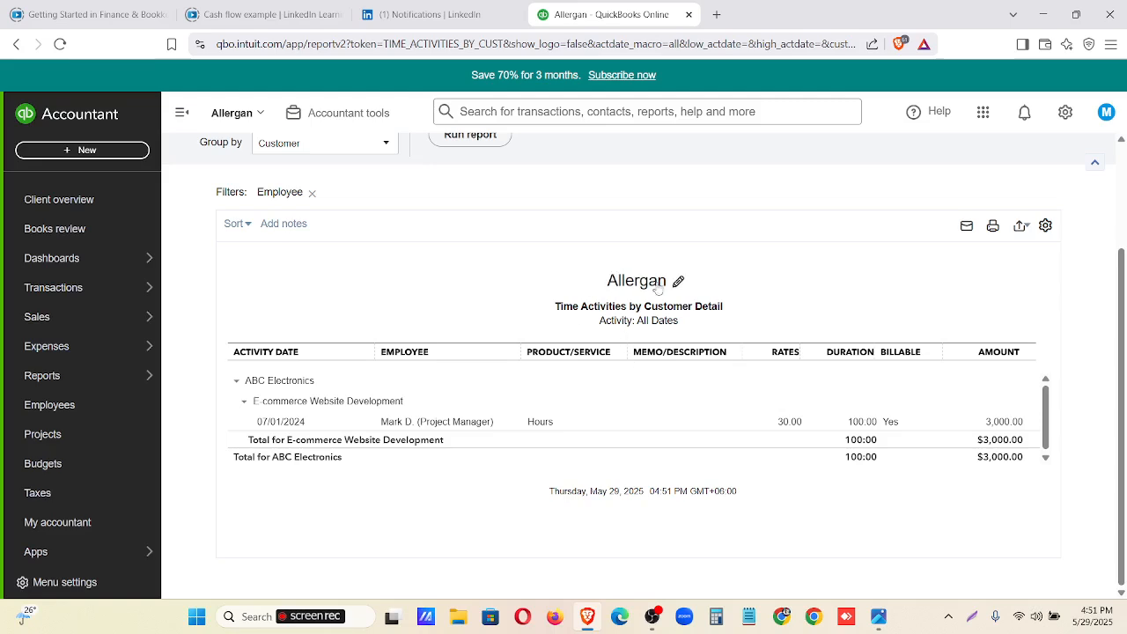
{"action": "scroll", "coordinate": [427, 287], "scroll_direction": "up", "scroll_amount": 1}
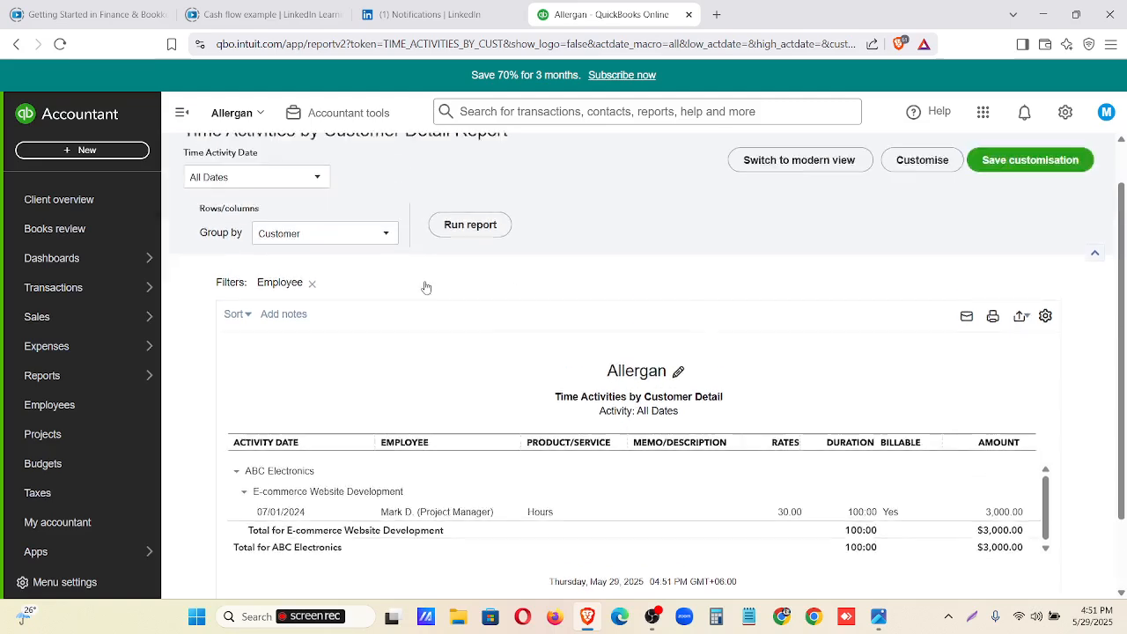
Review the available time activity date ranges and grouping options, then rerun the report for All Dates grouped by Customer
{"action": "scroll", "coordinate": [426, 287], "scroll_direction": "up", "scroll_amount": 2}
{"action": "left_click", "coordinate": [237, 237]}
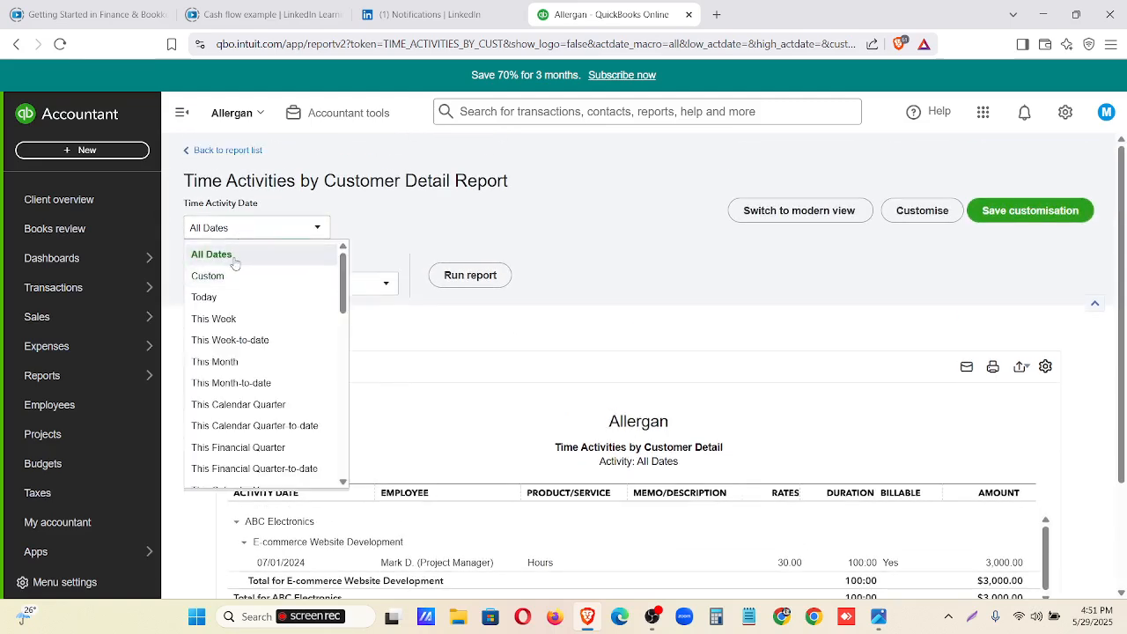
{"action": "scroll", "coordinate": [231, 414], "scroll_direction": "down", "scroll_amount": 4}
{"action": "scroll", "coordinate": [230, 414], "scroll_direction": "up", "scroll_amount": 4}
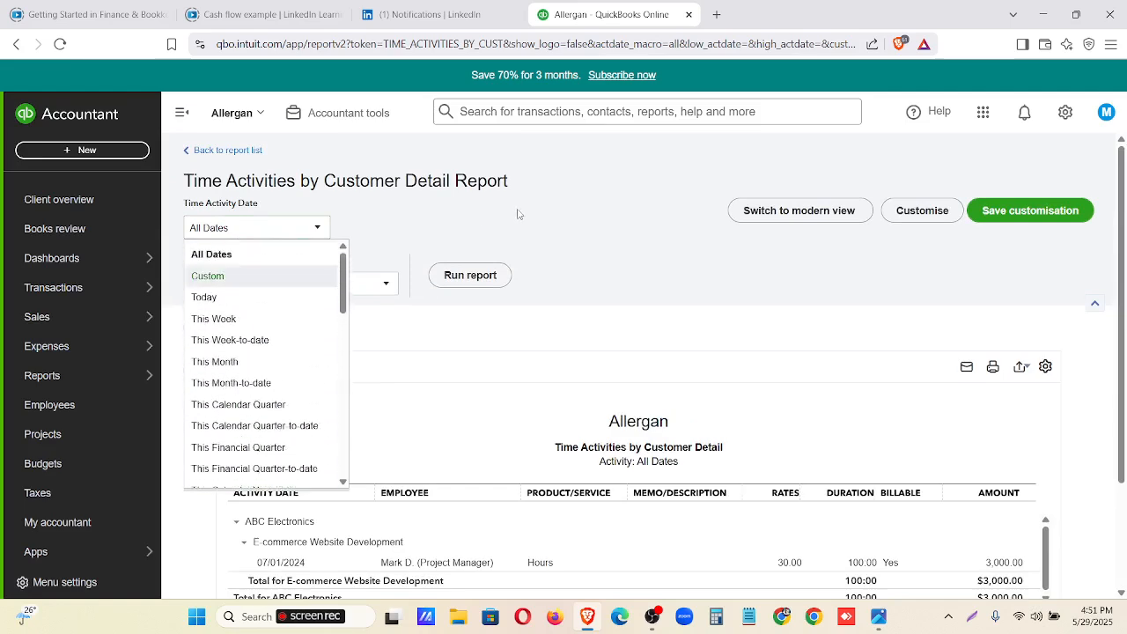
{"action": "left_click", "coordinate": [433, 245]}
{"action": "left_click", "coordinate": [352, 287]}
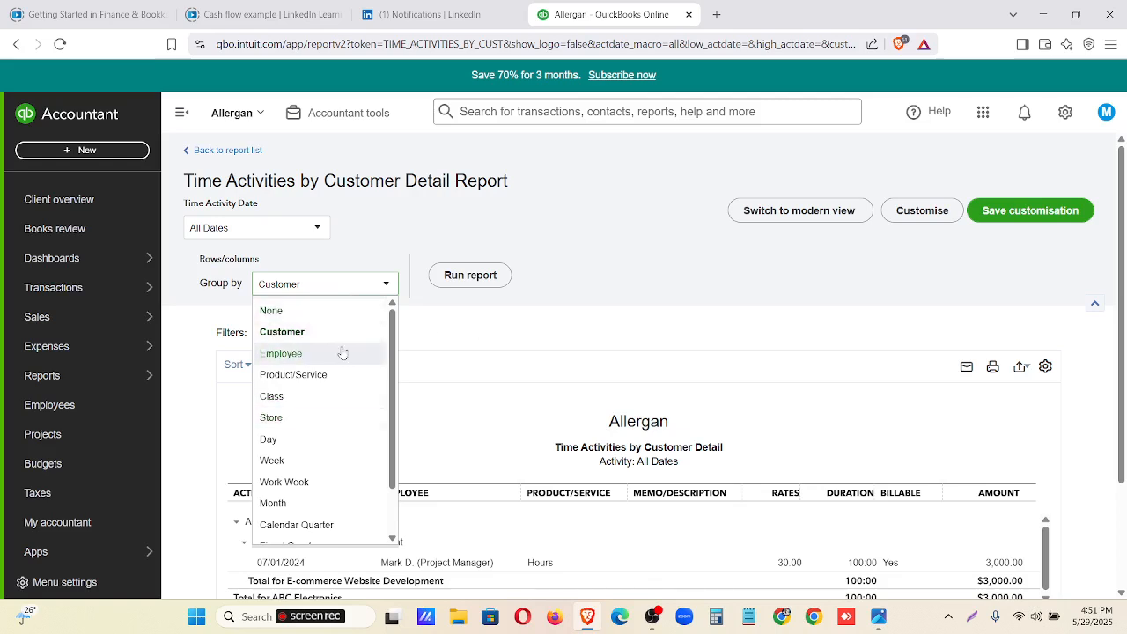
{"action": "scroll", "coordinate": [294, 433], "scroll_direction": "down", "scroll_amount": 2}
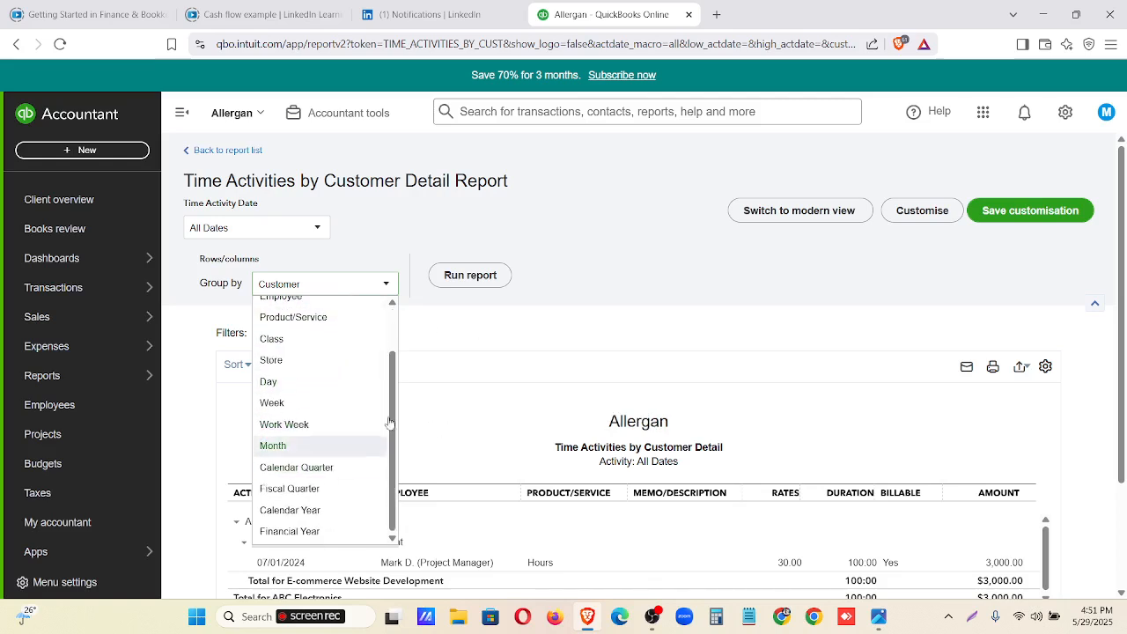
{"action": "left_click", "coordinate": [470, 275]}
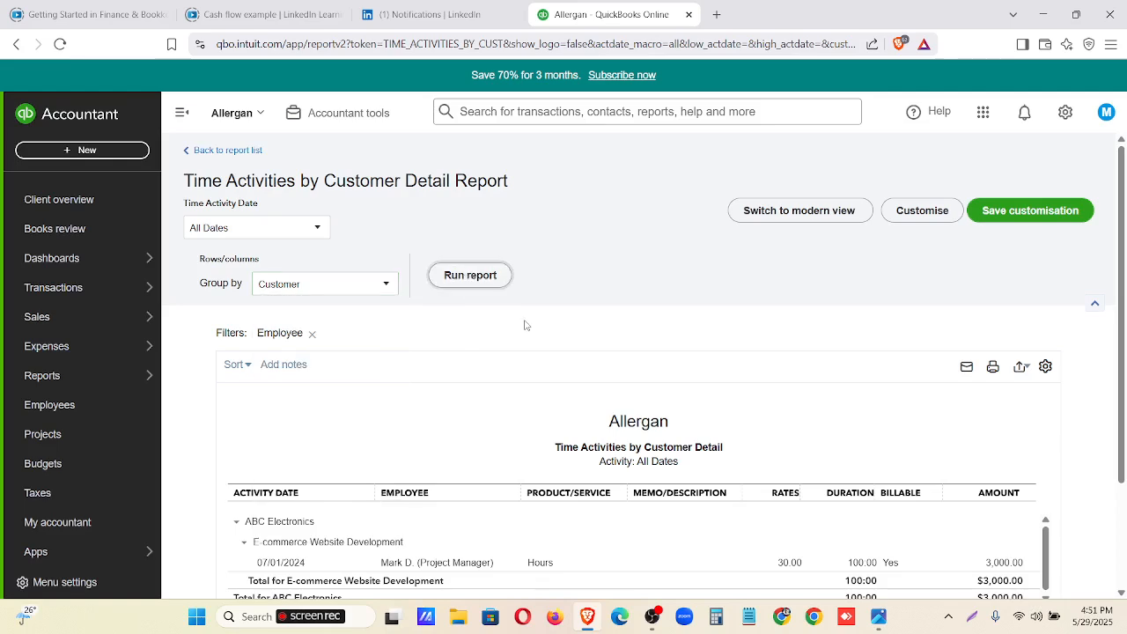
Examine the ABC Electronics group, collapsing and expanding it and highlighting its total duration and the employee's time entry
{"action": "scroll", "coordinate": [523, 323], "scroll_direction": "down", "scroll_amount": 2}
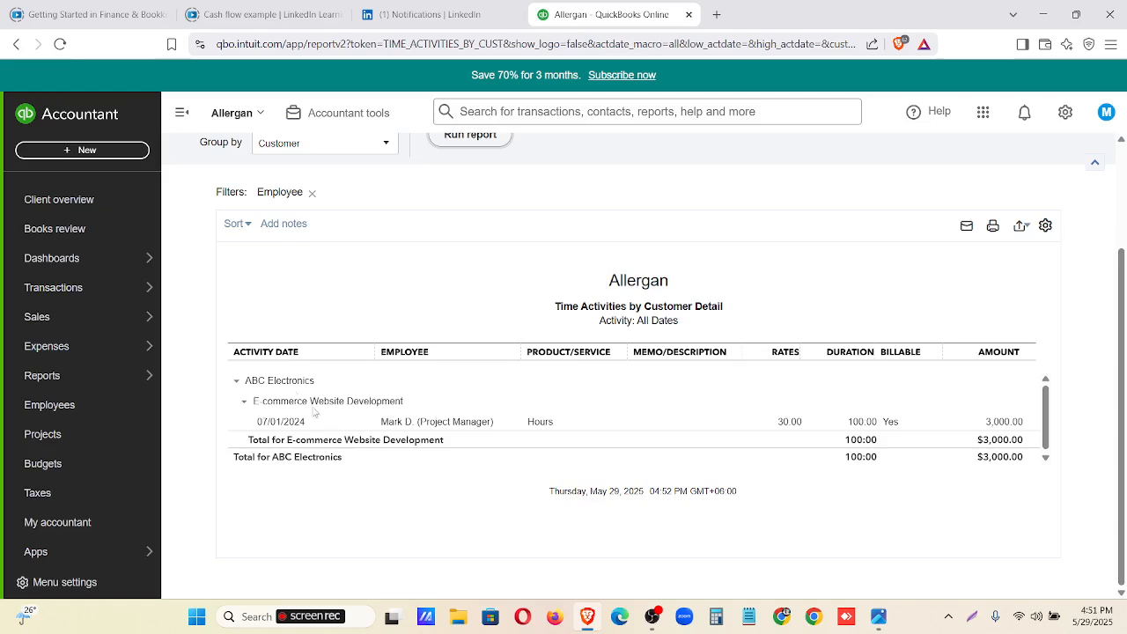
{"action": "left_click", "coordinate": [239, 384]}
{"action": "left_click", "coordinate": [239, 384]}
{"action": "left_click_drag", "start_coordinate": [234, 468], "coordinate": [878, 456]}
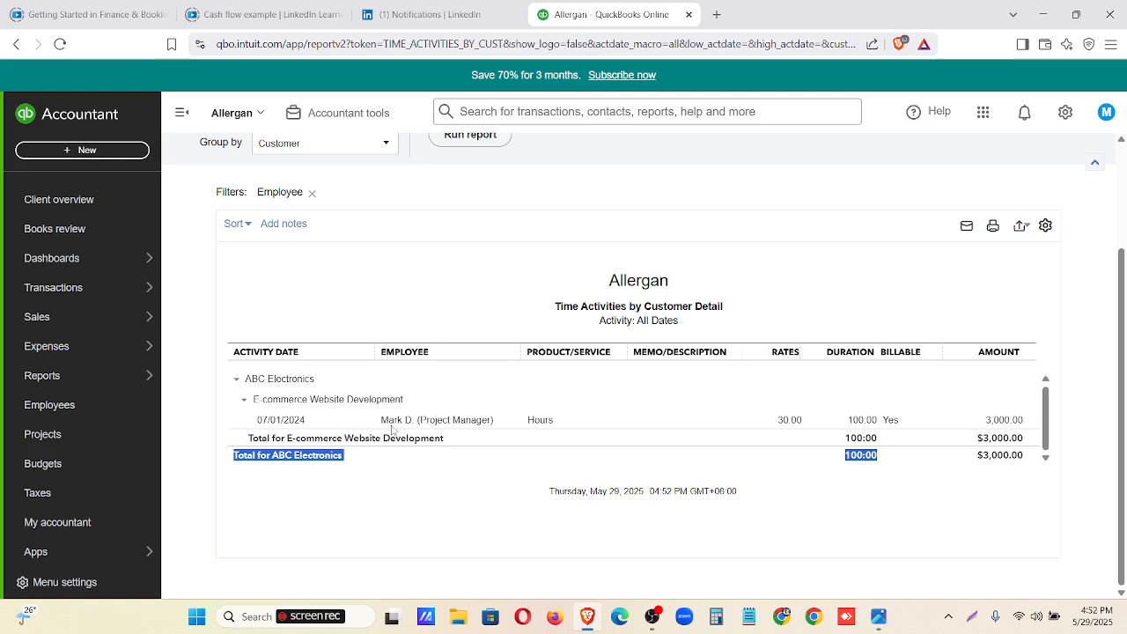
{"action": "left_click_drag", "start_coordinate": [381, 421], "coordinate": [514, 445]}
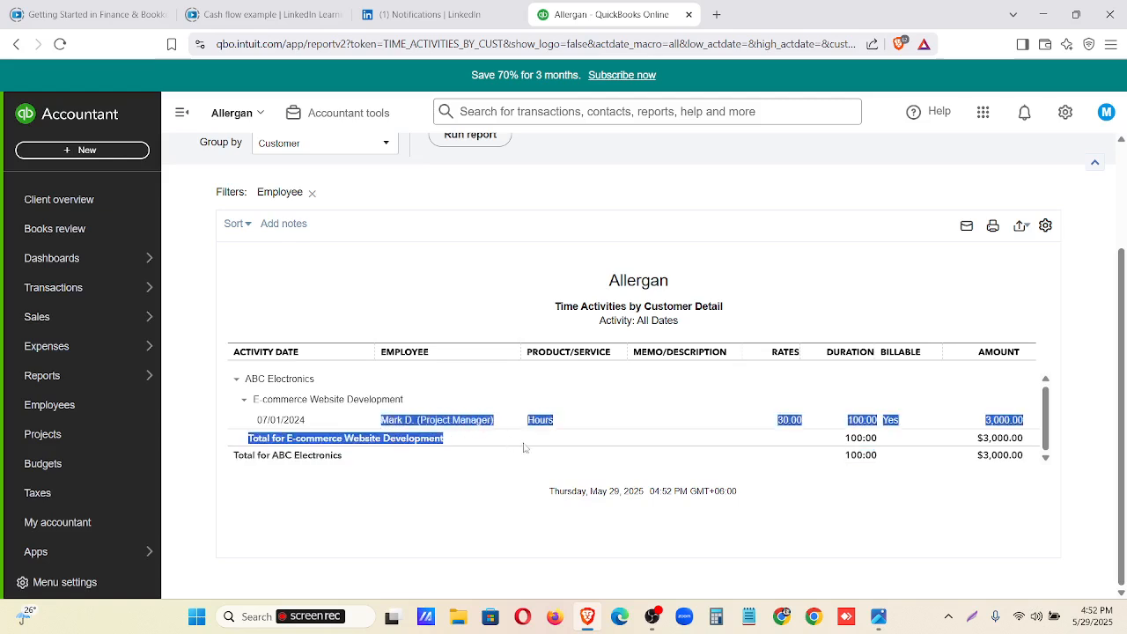
{"action": "left_click", "coordinate": [827, 485]}
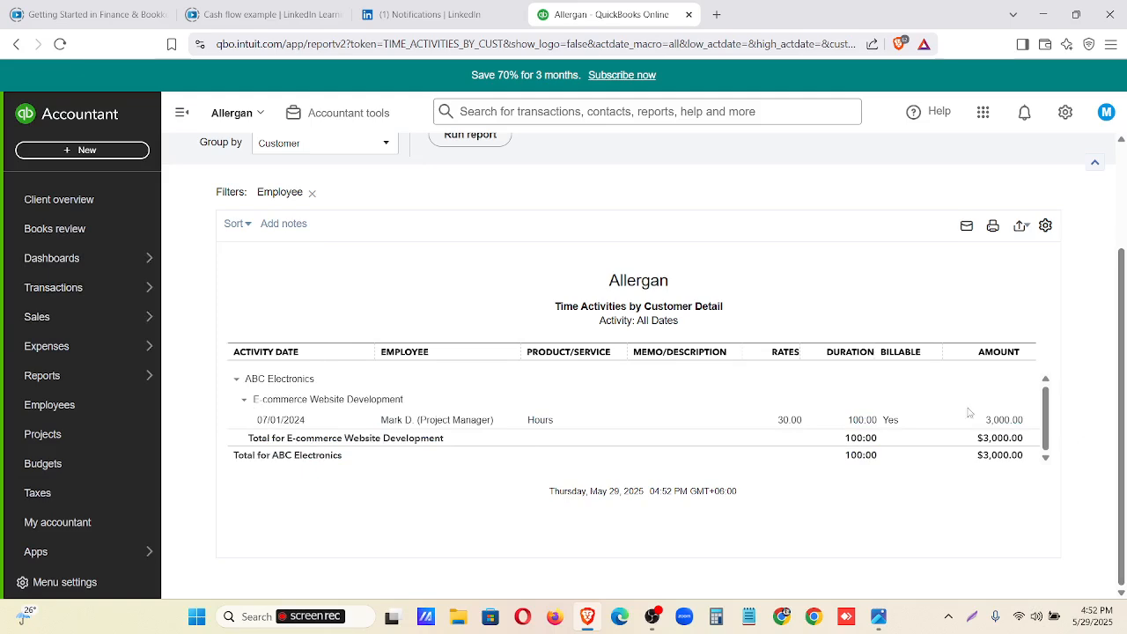
Save the report as the PDF file TimeActivitiesbyCustomerDetail in the Downloads folder, using portrait orientation
{"action": "left_click", "coordinate": [994, 228]}
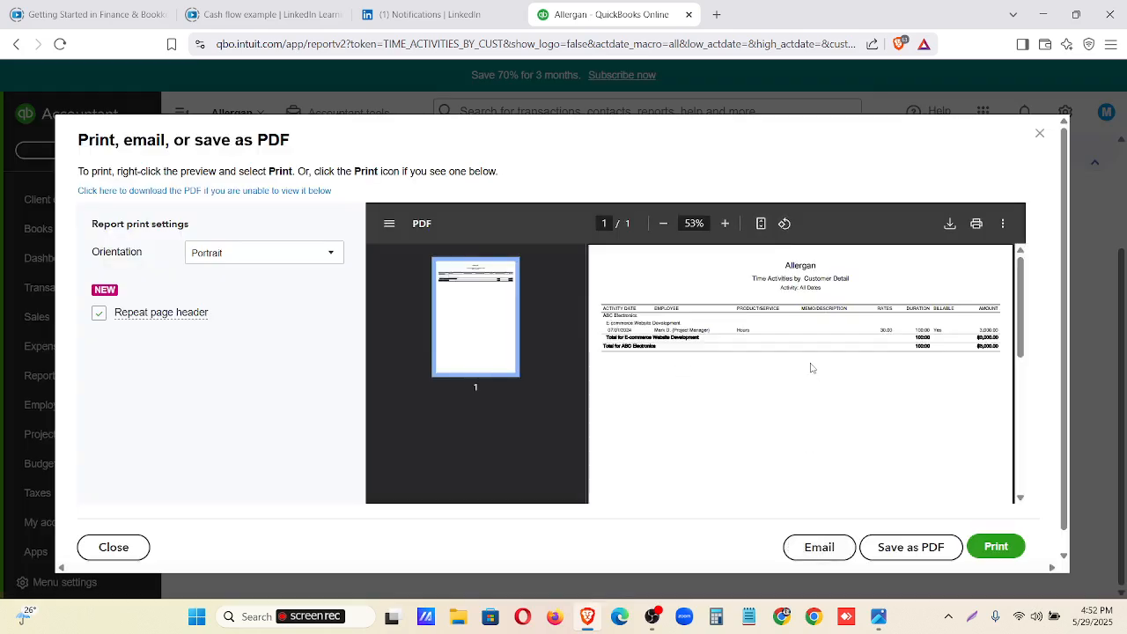
{"action": "left_click", "coordinate": [888, 553]}
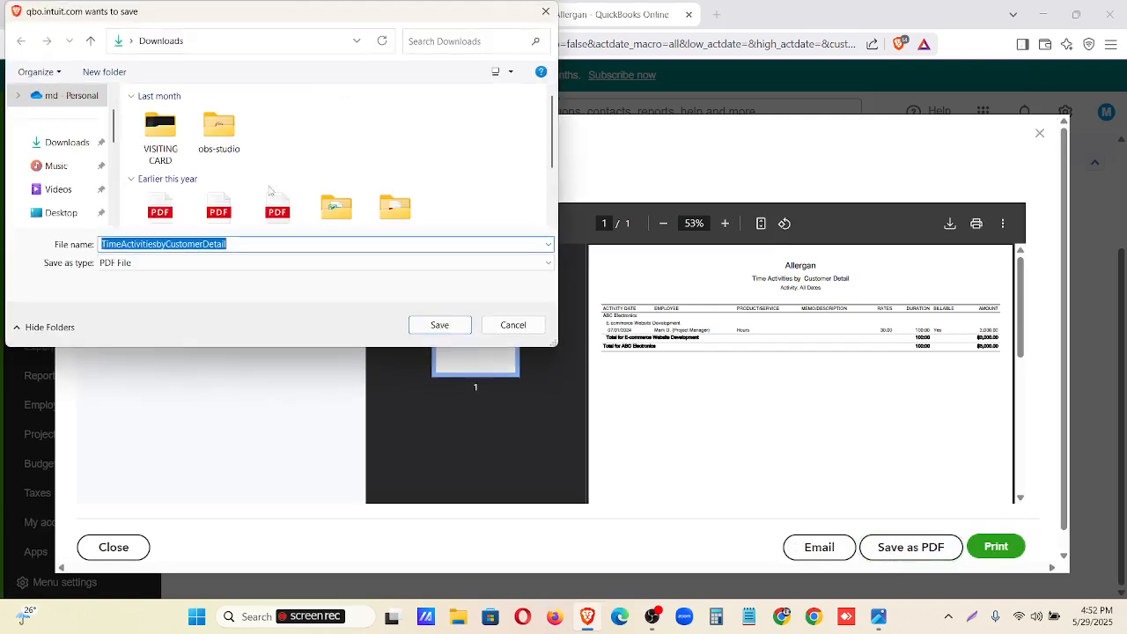
{"action": "left_click", "coordinate": [444, 332]}
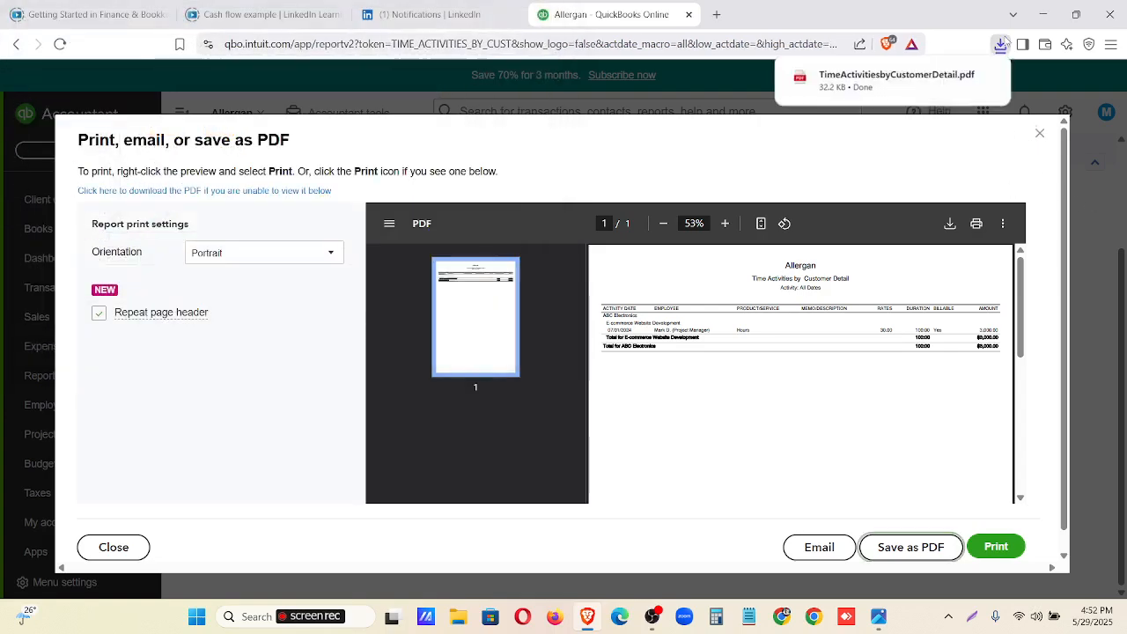
Open the downloaded TimeActivitiesbyCustomerDetail PDF and check its employee entry and the ABC Electronics lines
{"action": "left_click", "coordinate": [908, 78]}
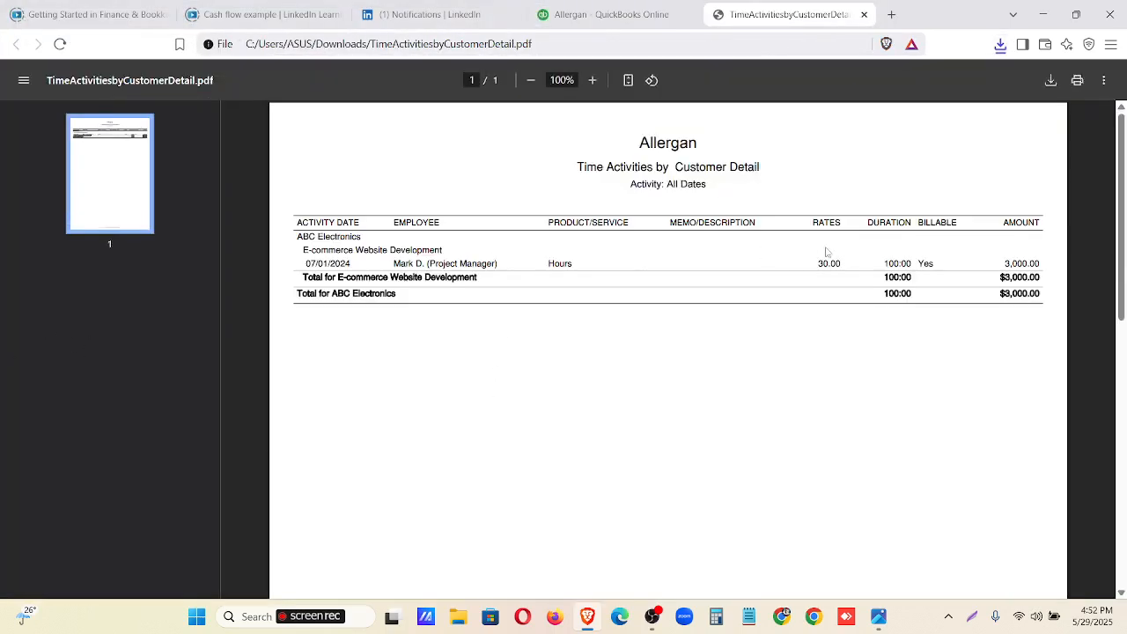
{"action": "scroll", "coordinate": [767, 344], "scroll_direction": "down", "scroll_amount": 5}
{"action": "scroll", "coordinate": [778, 386], "scroll_direction": "up", "scroll_amount": 5}
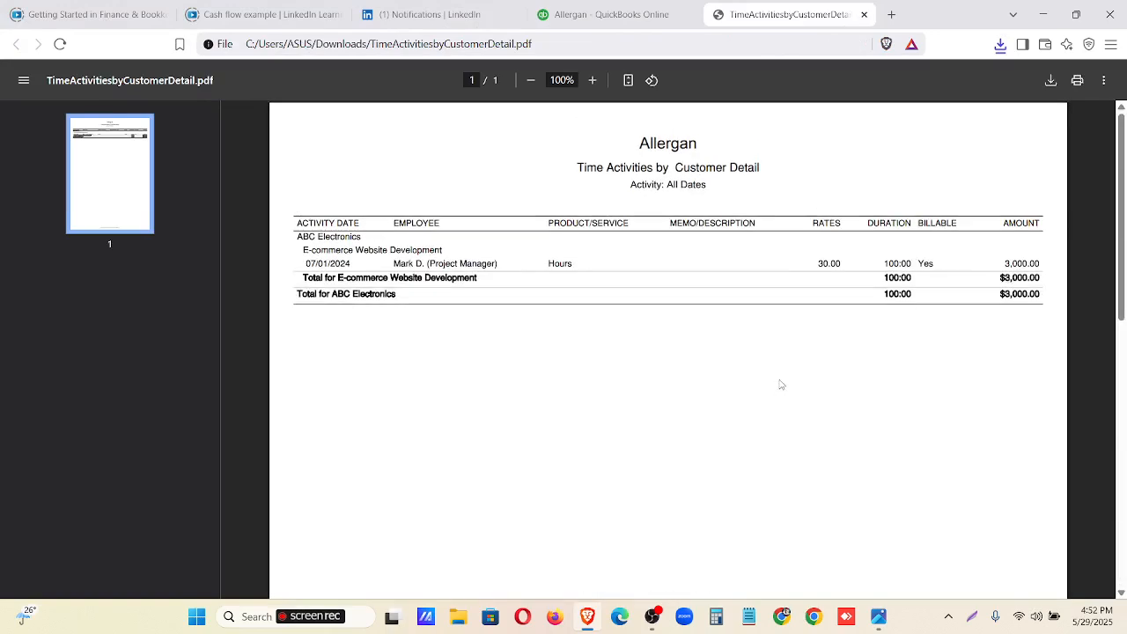
{"action": "left_click_drag", "start_coordinate": [395, 263], "coordinate": [492, 264]}
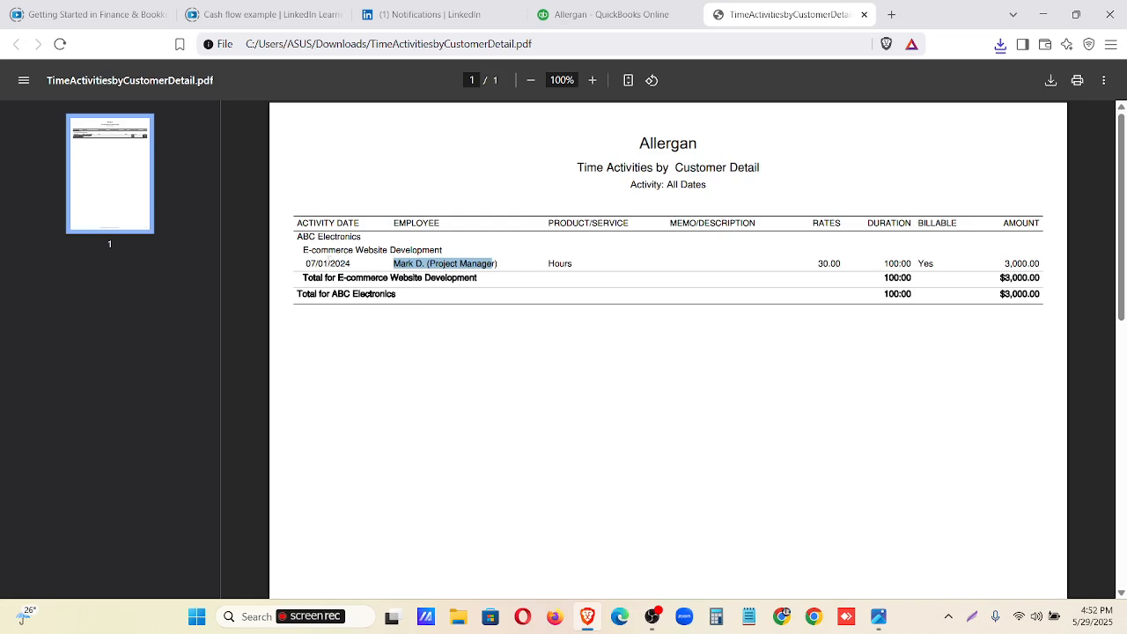
{"action": "left_click_drag", "start_coordinate": [303, 236], "coordinate": [599, 317]}
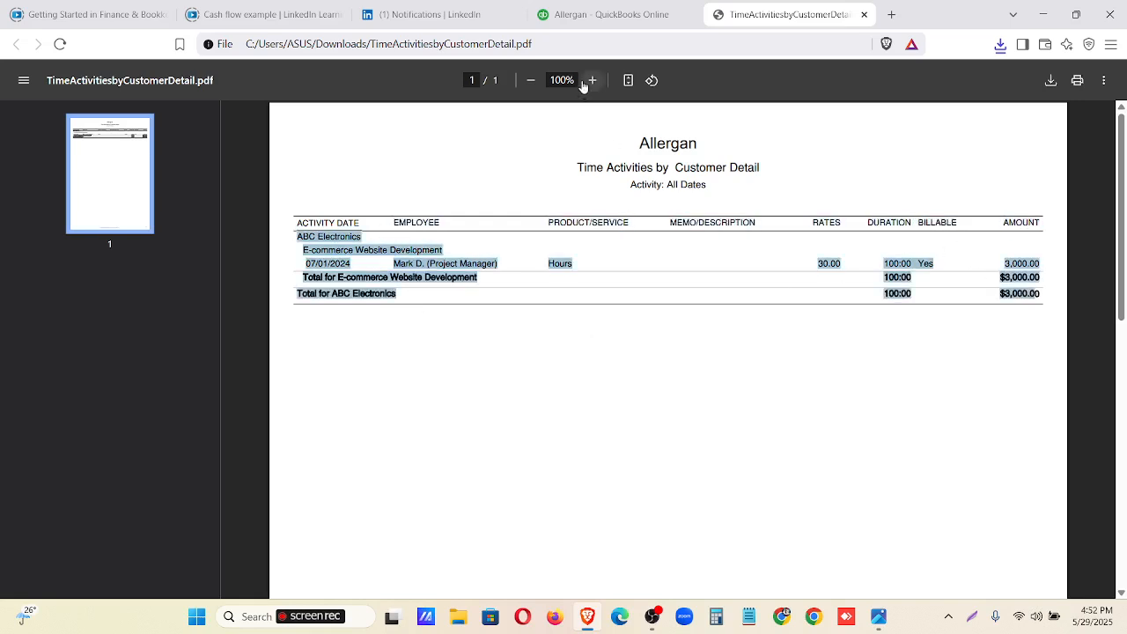
Return to the QuickBooks Online report, close its print preview and check the available export options
{"action": "left_click", "coordinate": [583, 12]}
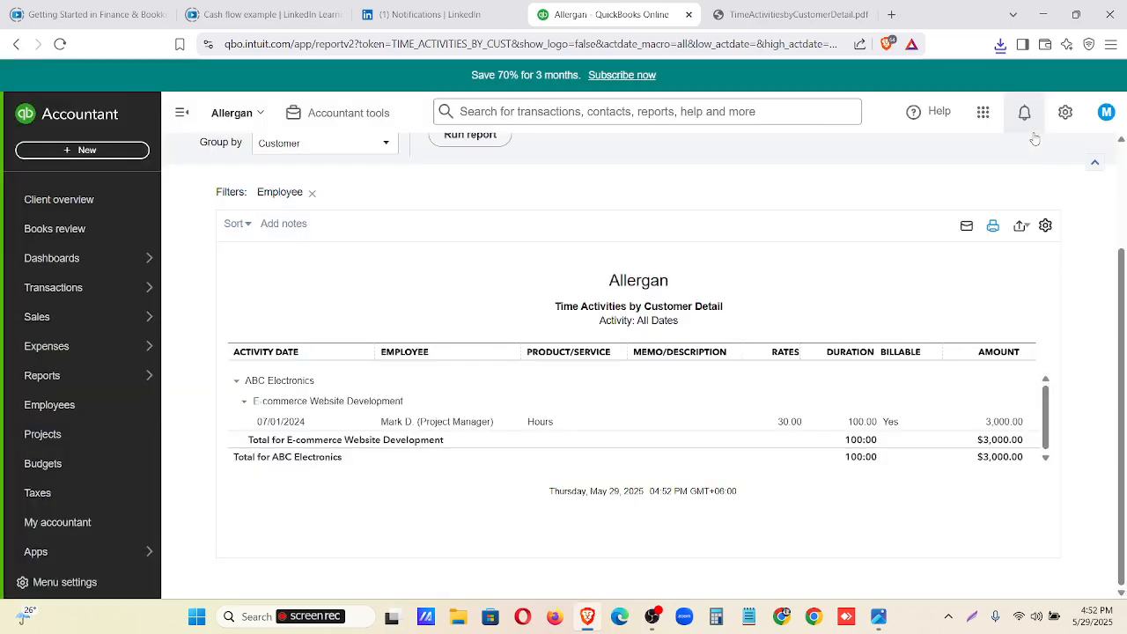
{"action": "left_click", "coordinate": [1038, 135]}
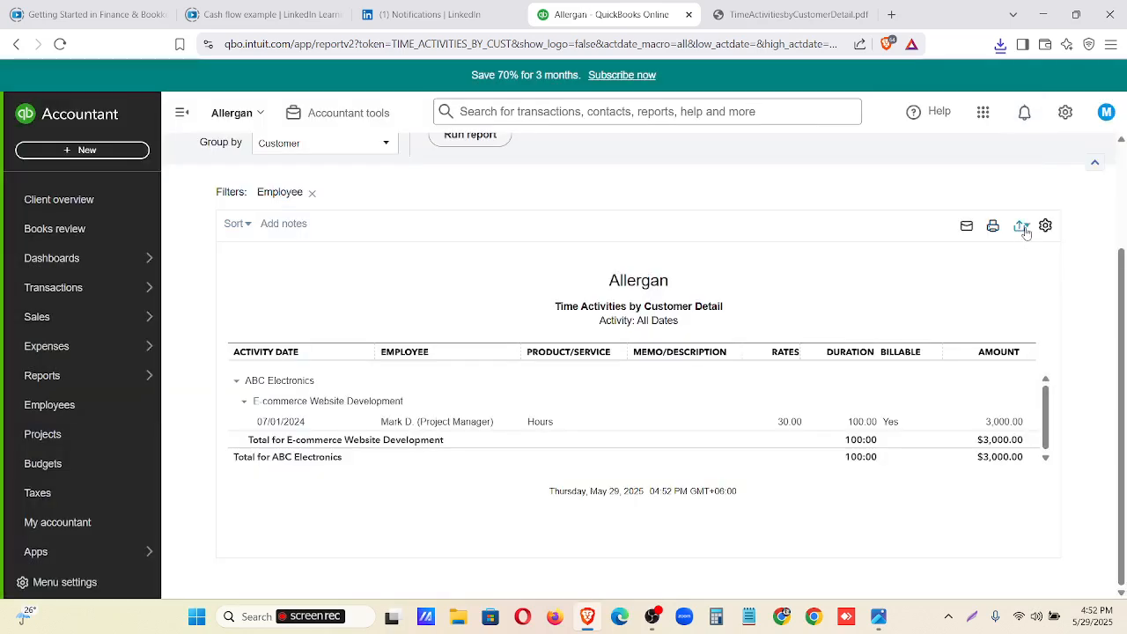
{"action": "left_click", "coordinate": [1025, 231]}
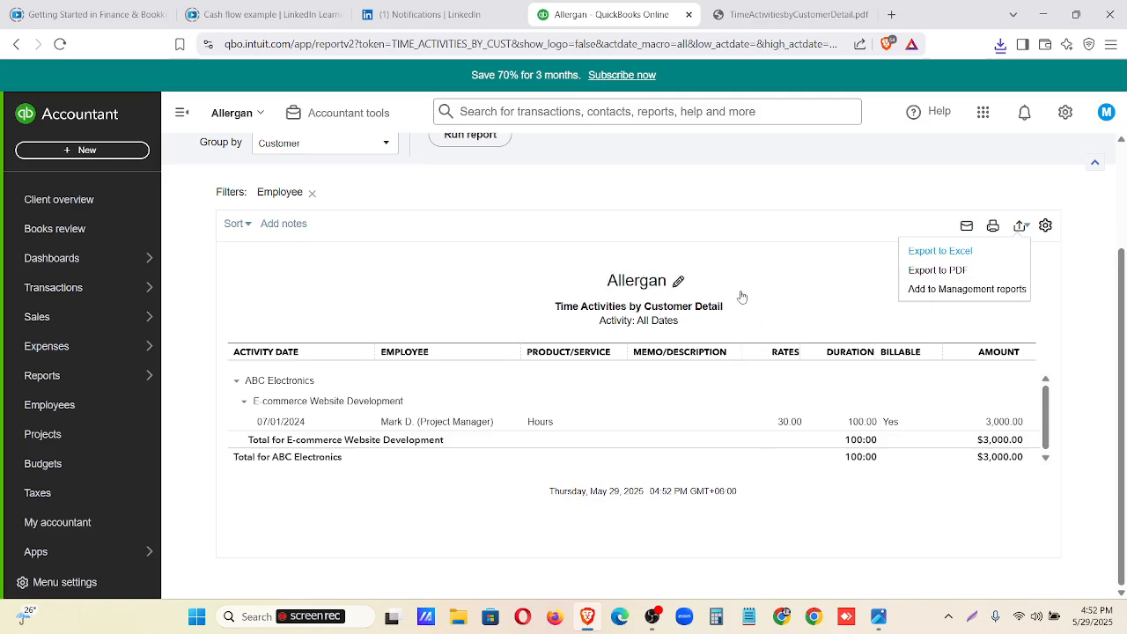
Expand the report's full list of available columns and add the Invoice Date column
{"action": "left_click", "coordinate": [1045, 225]}
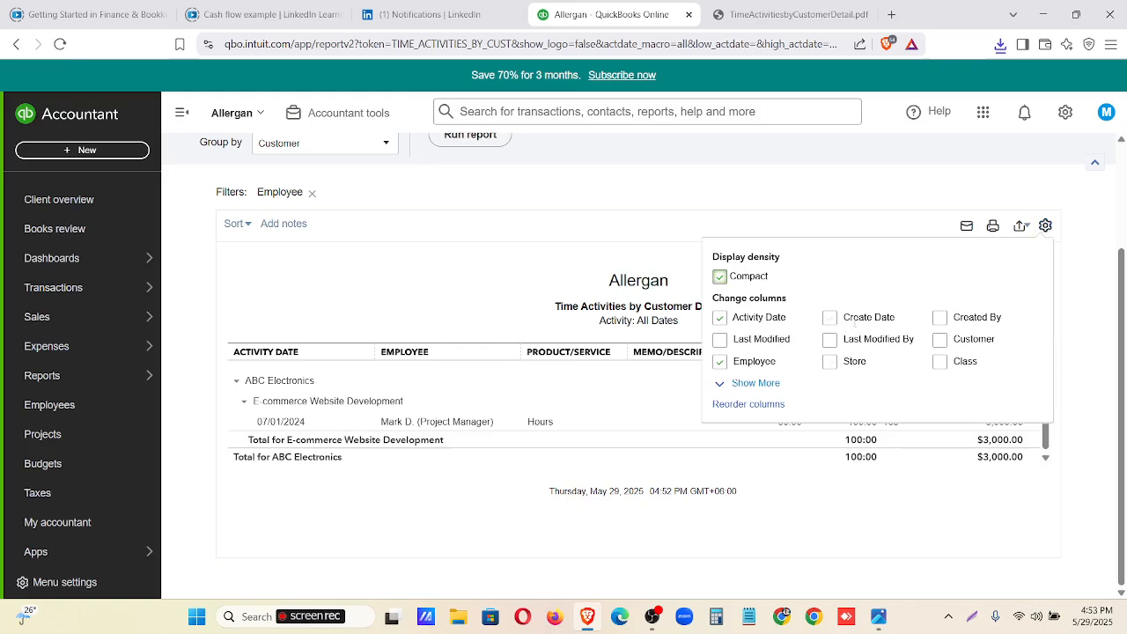
{"action": "left_click", "coordinate": [733, 383]}
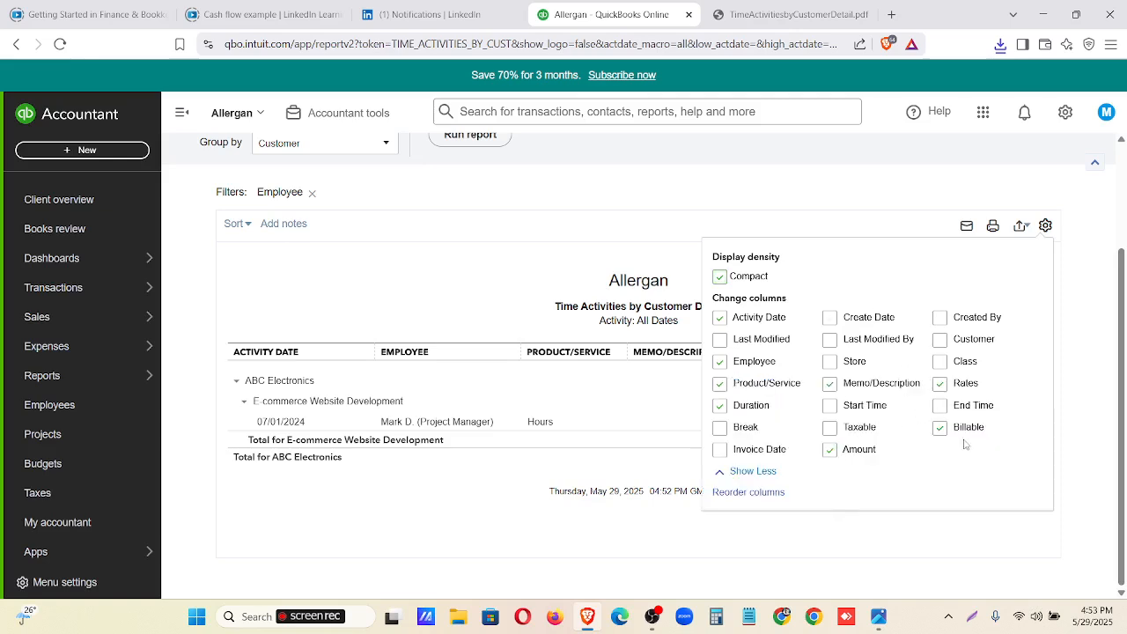
{"action": "left_click", "coordinate": [720, 450]}
{"action": "left_click", "coordinate": [651, 470]}
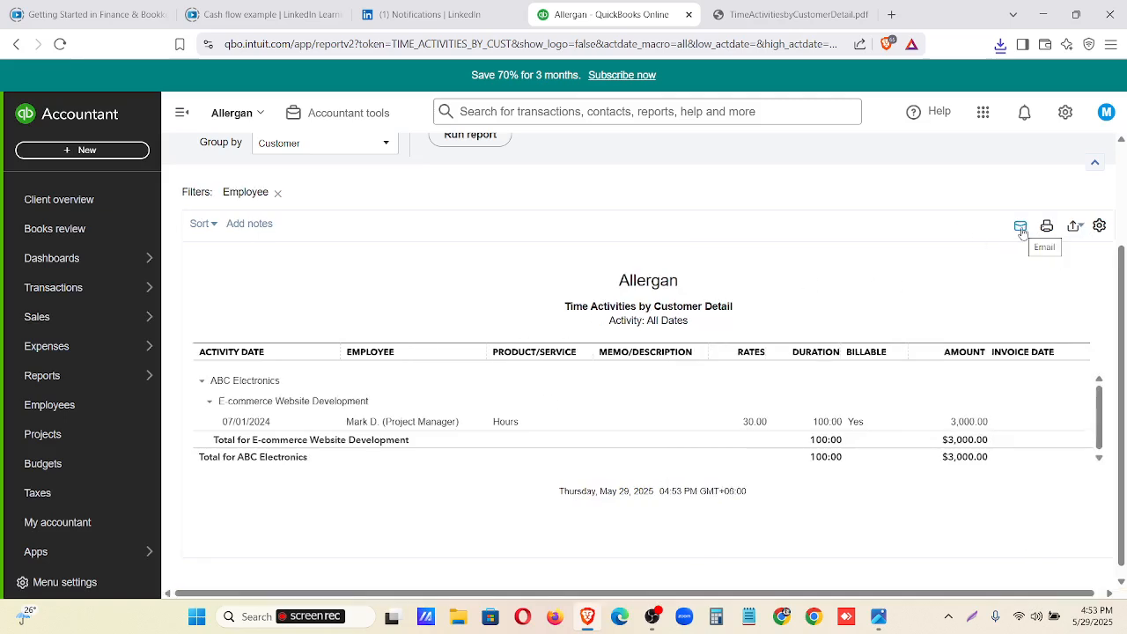
Preview the report for emailing with its updated columns, closing the preview without sending or saving anything
{"action": "left_click", "coordinate": [1022, 228]}
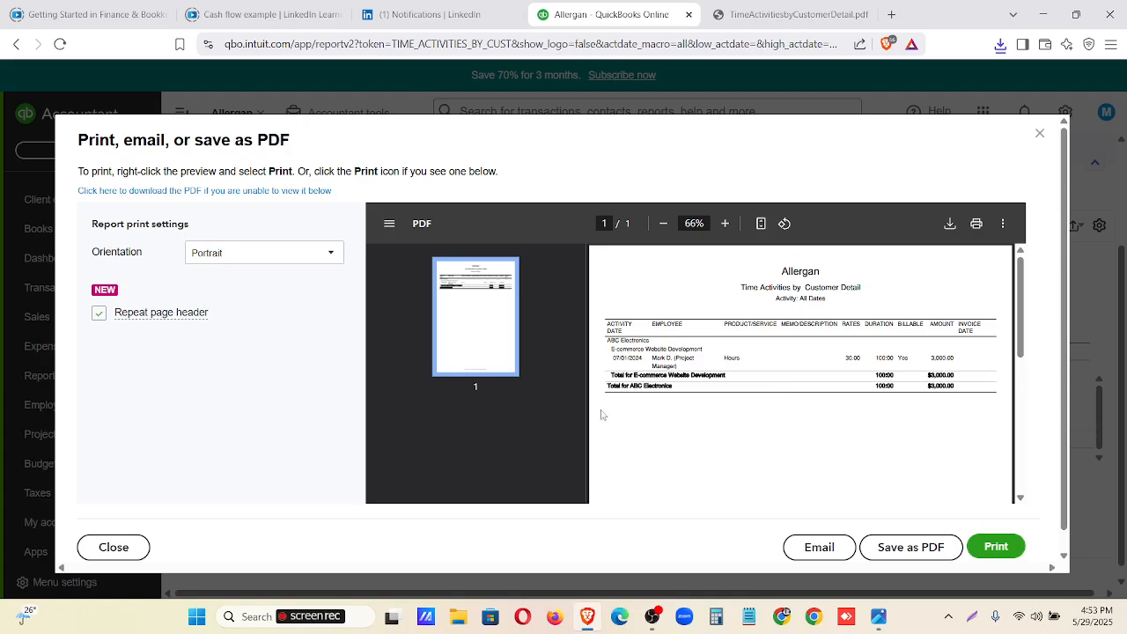
{"action": "left_click", "coordinate": [1039, 133]}
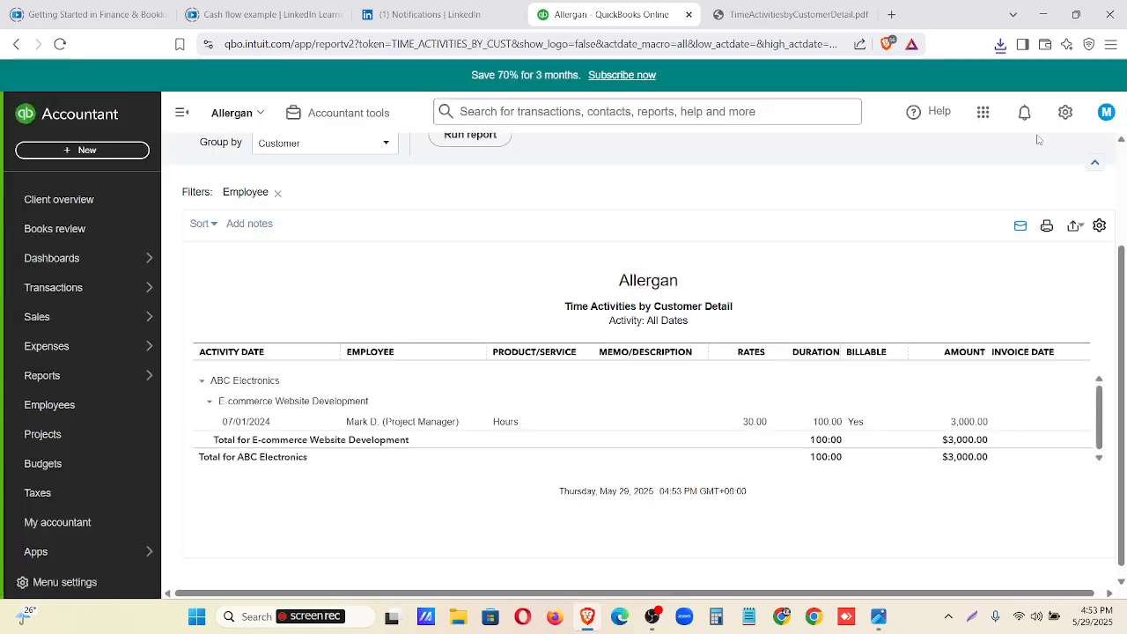
{"action": "left_click", "coordinate": [1019, 229]}
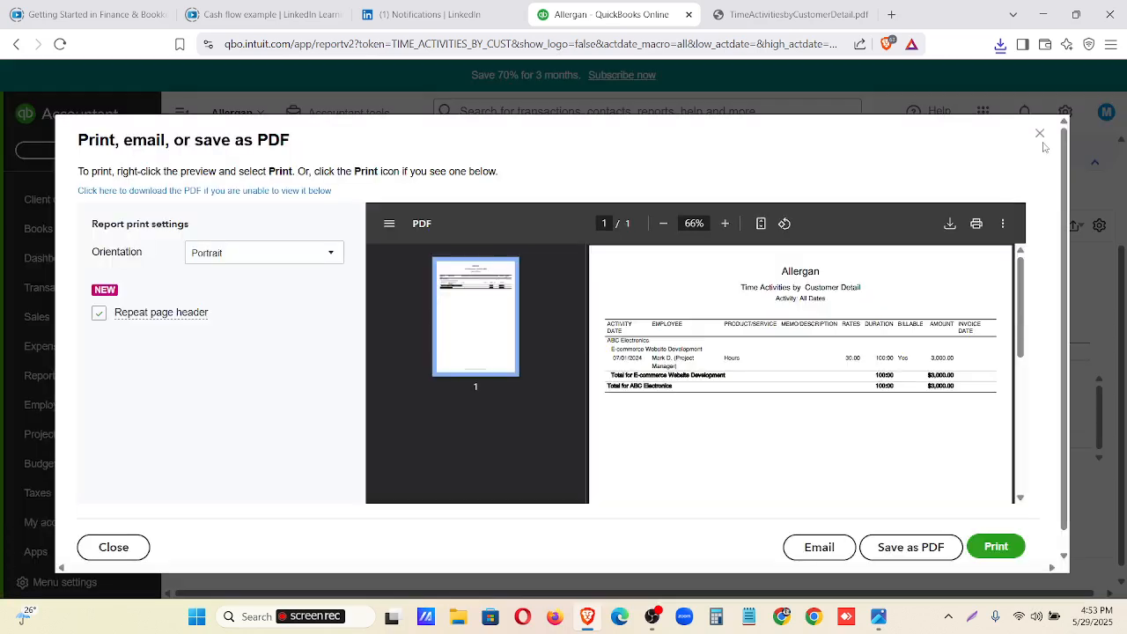
{"action": "left_click", "coordinate": [1039, 135]}
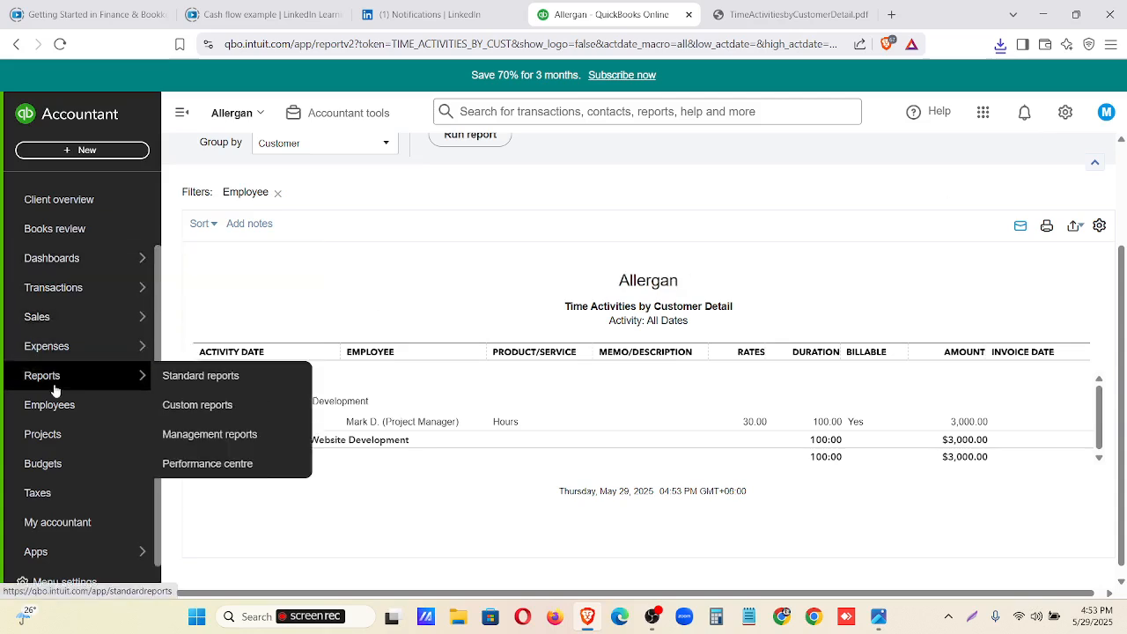
Open the web developer's record from the employee list and review the profile details and notes
{"action": "left_click", "coordinate": [64, 411]}
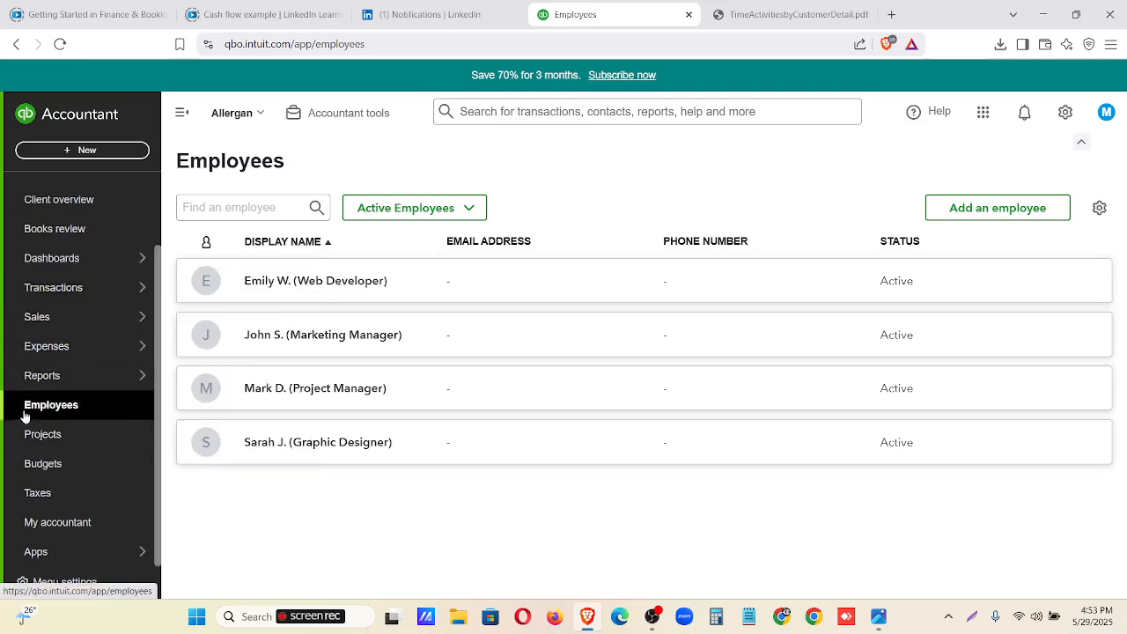
{"action": "left_click", "coordinate": [331, 291]}
{"action": "scroll", "coordinate": [684, 390], "scroll_direction": "down", "scroll_amount": 5}
{"action": "scroll", "coordinate": [564, 408], "scroll_direction": "up", "scroll_amount": 5}
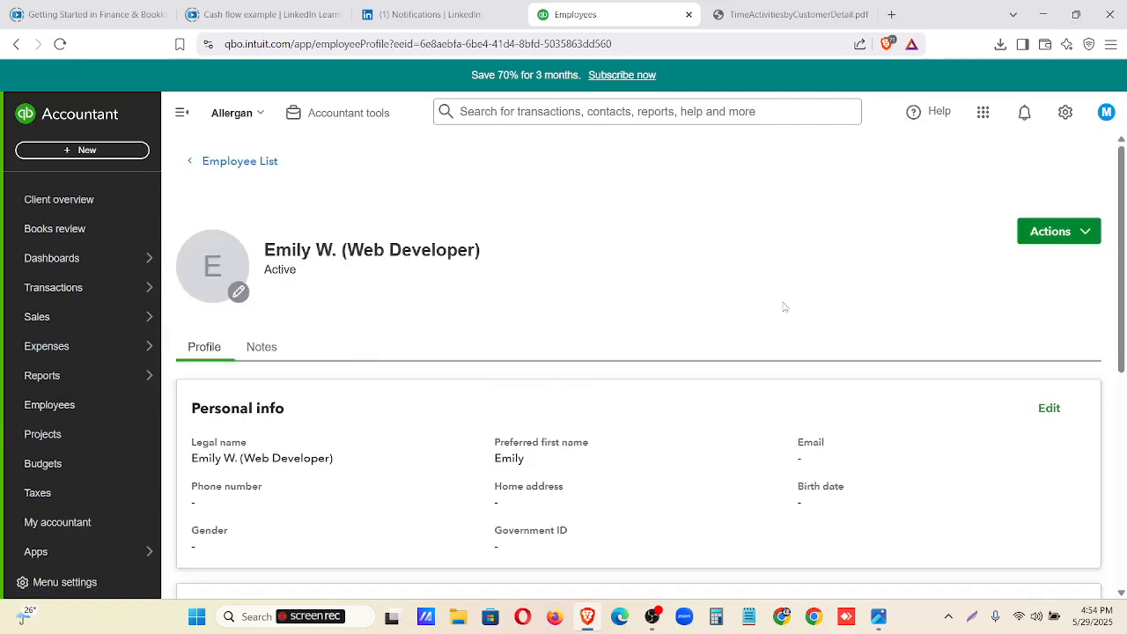
{"action": "left_click", "coordinate": [260, 349]}
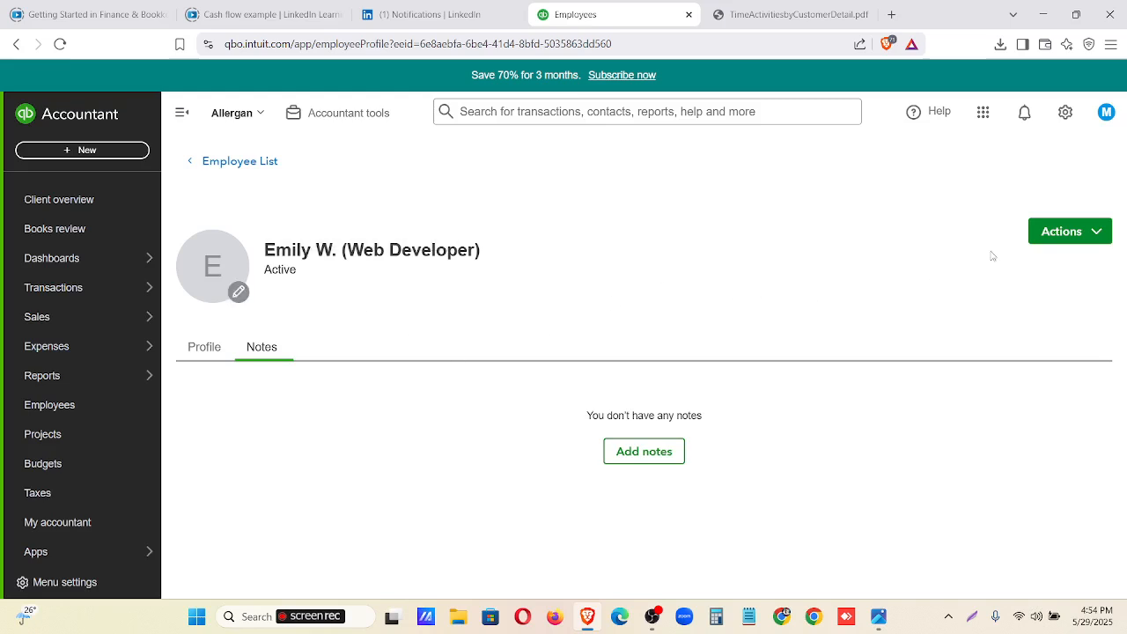
Run the Time Activities by Customer Detail report for the web developer with the time activity date set to All Dates
{"action": "left_click", "coordinate": [1096, 233]}
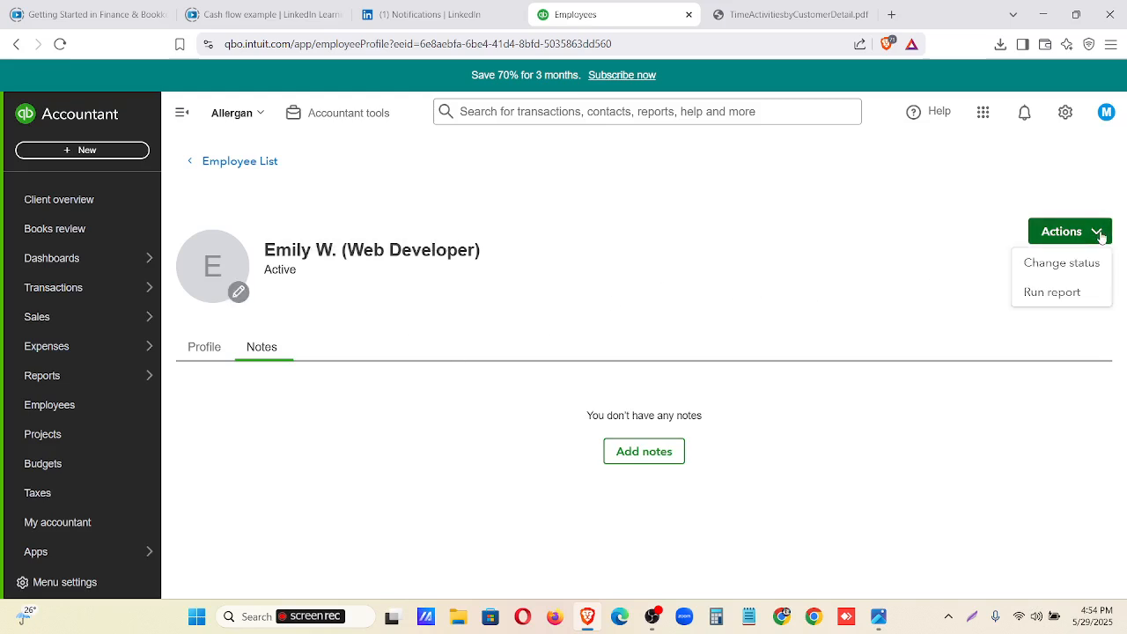
{"action": "left_click", "coordinate": [1069, 303]}
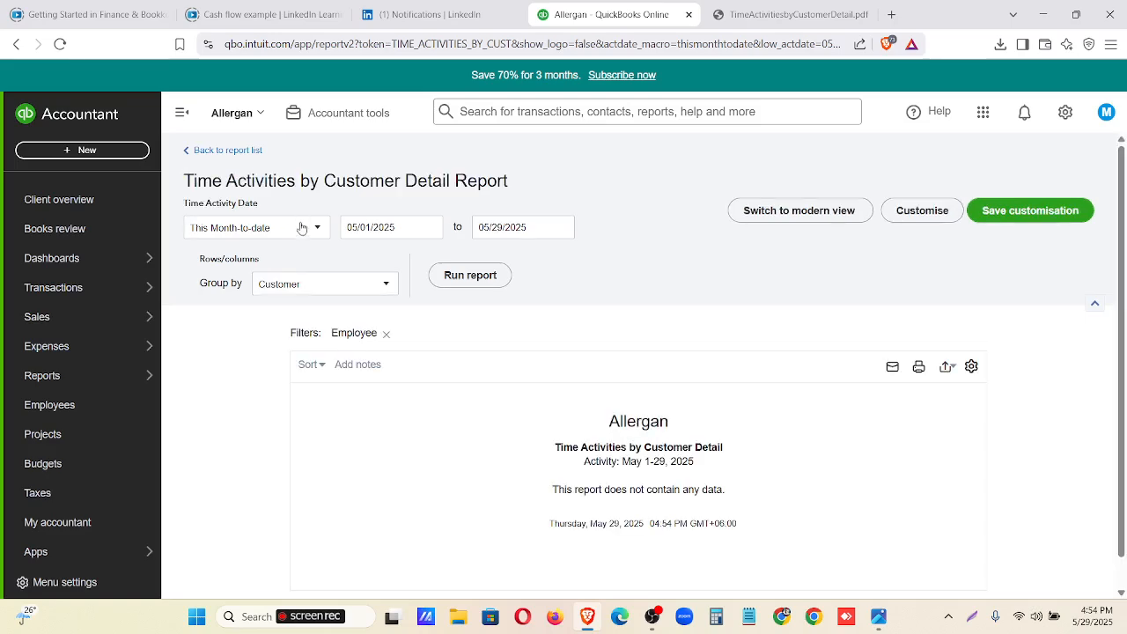
{"action": "left_click", "coordinate": [301, 228]}
{"action": "left_click", "coordinate": [286, 256]}
{"action": "left_click", "coordinate": [464, 276]}
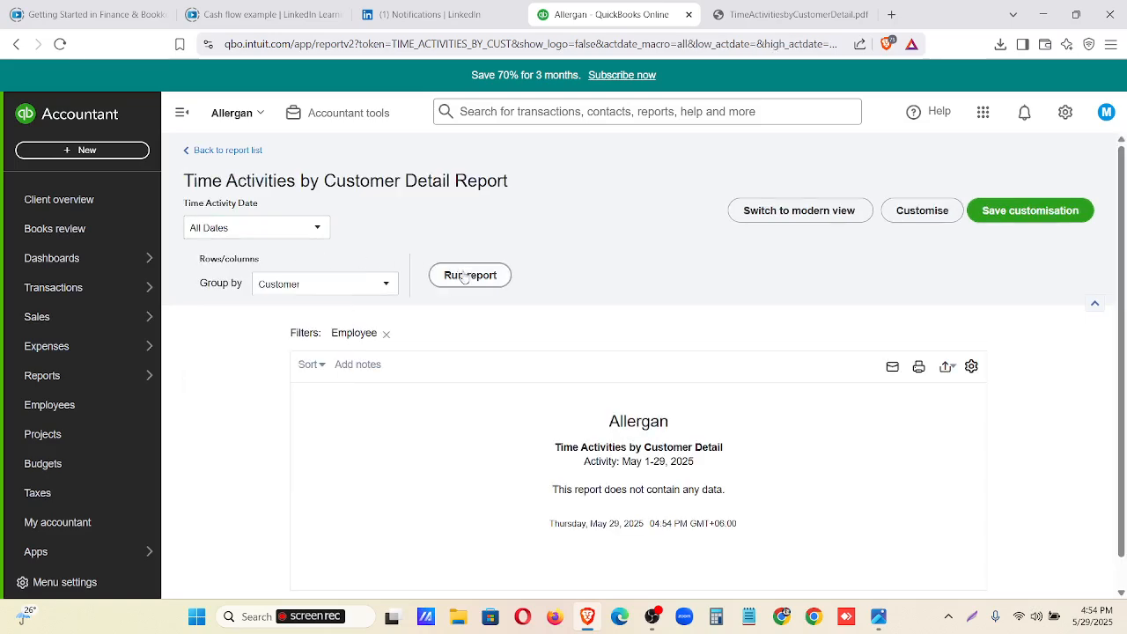
{"action": "scroll", "coordinate": [467, 368], "scroll_direction": "down", "scroll_amount": 2}
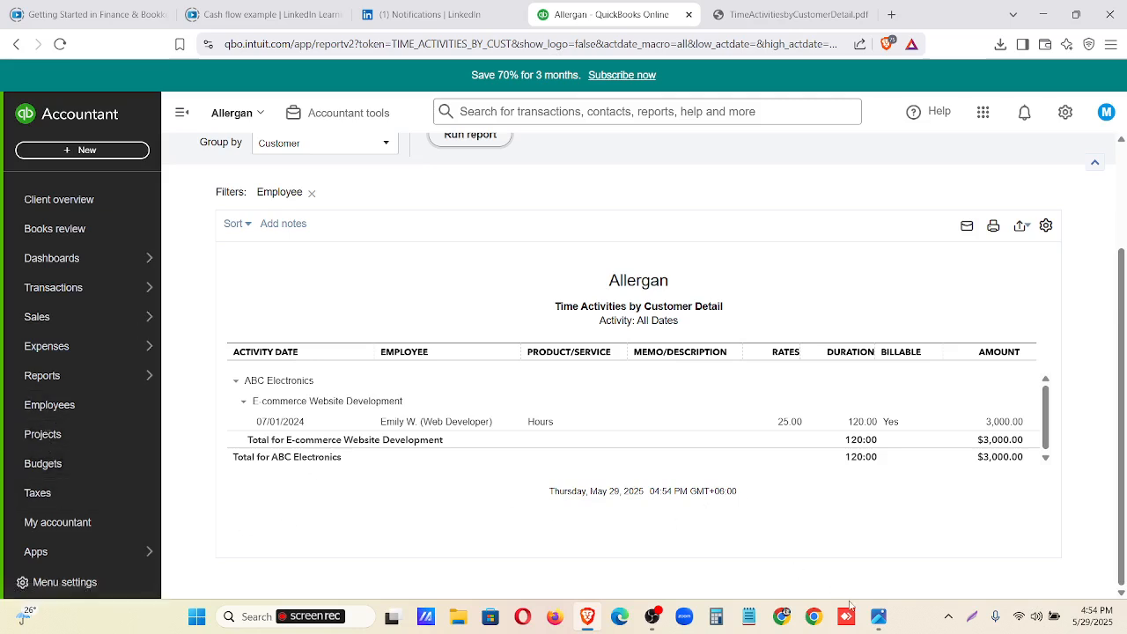
Switch to the image viewer showing the Payroll Management Employee Report title slide
{"action": "left_click", "coordinate": [879, 616]}
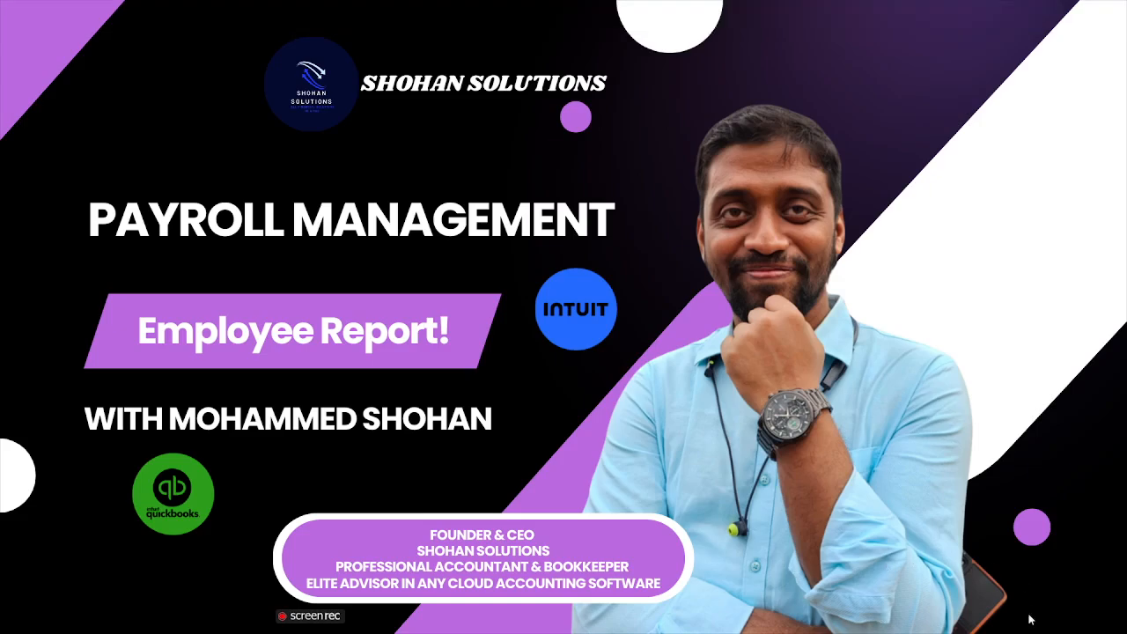